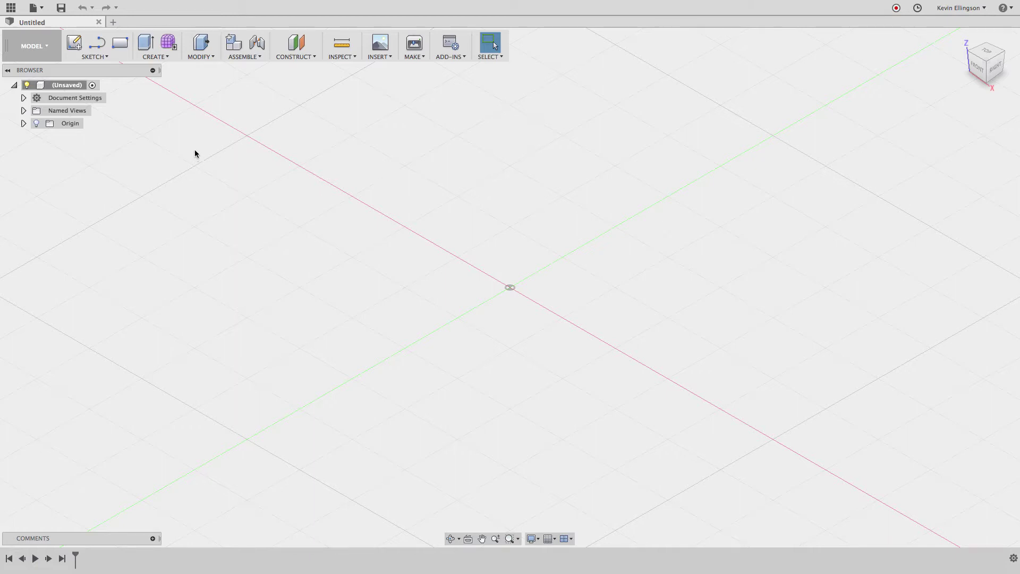
# - Enter 'Sheet Metal Normal Cut' as the new design's name in the Save dialog
pyautogui.click(61, 9)
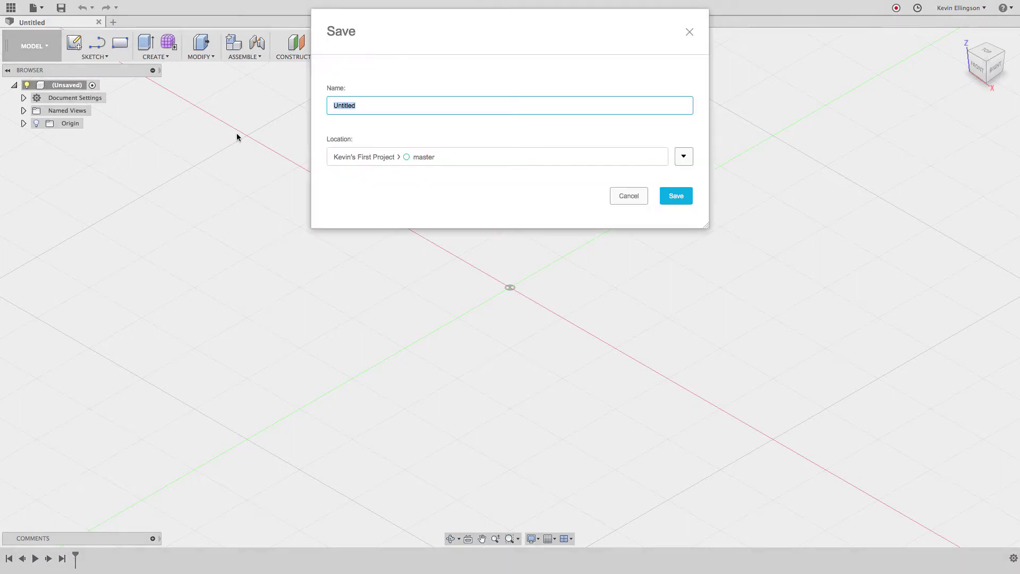
pyautogui.write('Smeet')
pyautogui.press('BackSpace')
pyautogui.press('BackSpace')
pyautogui.press('BackSpace')
pyautogui.press('BackSpace')
pyautogui.write('je')
pyautogui.press('BackSpace')
pyautogui.press('BackSpace')
pyautogui.write('Sheet Metal Normal Cut')
# - Save the design and add a new component under the root named 'Sheet Metal'
pyautogui.click(672, 199)
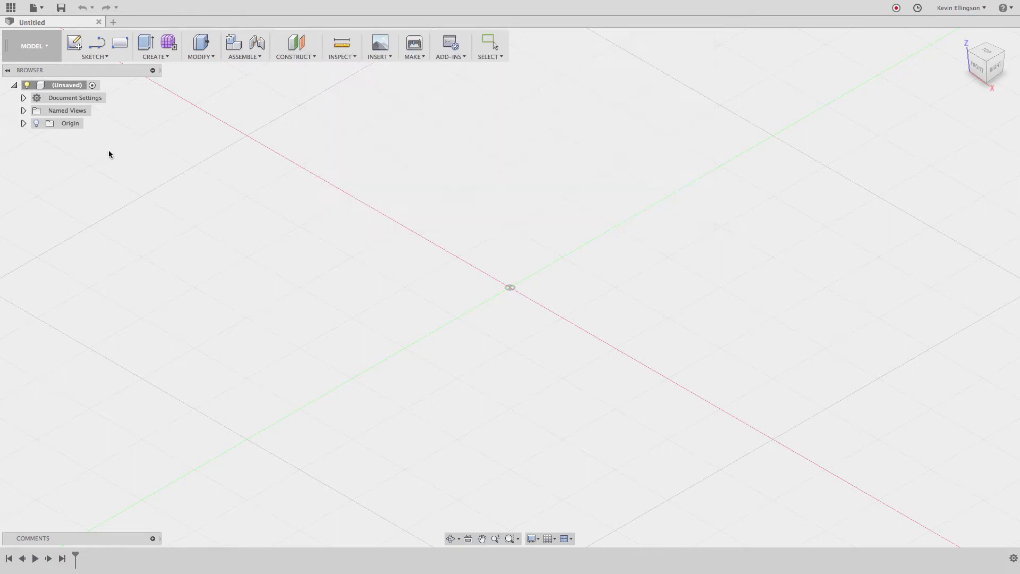
pyautogui.rightClick(80, 85)
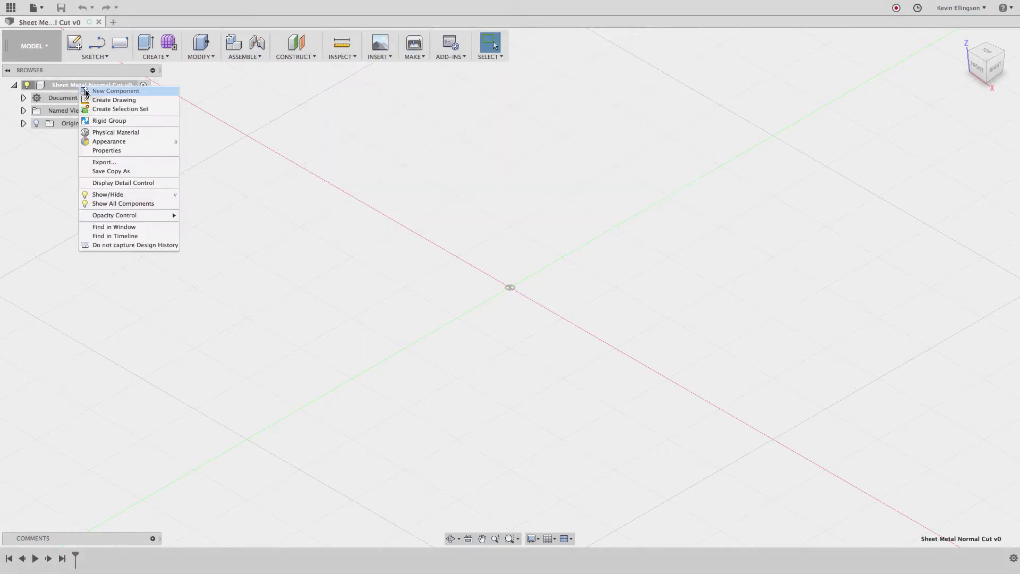
pyautogui.click(90, 91)
pyautogui.doubleClick(81, 136)
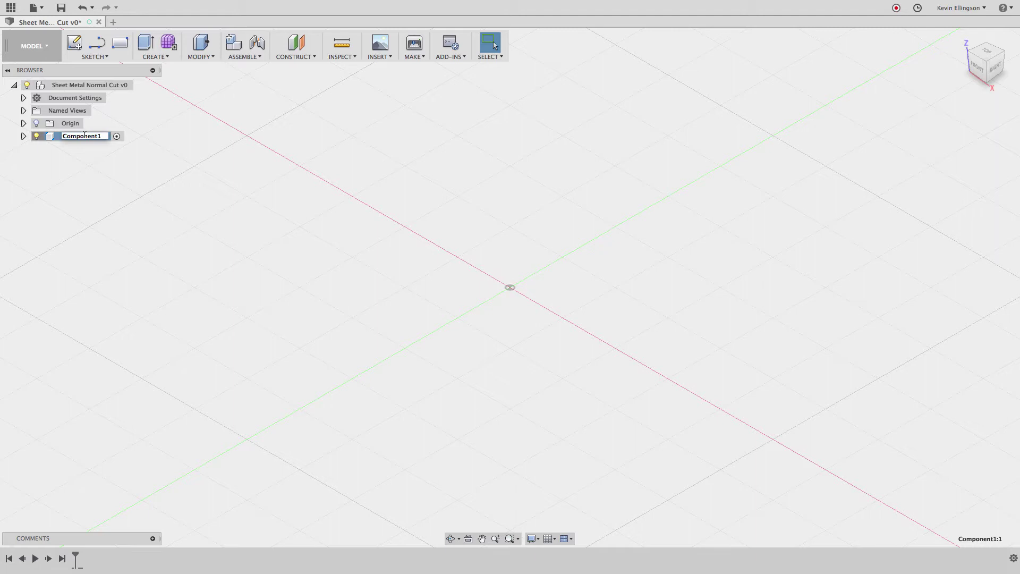
pyautogui.write('Sheet Metal:1')
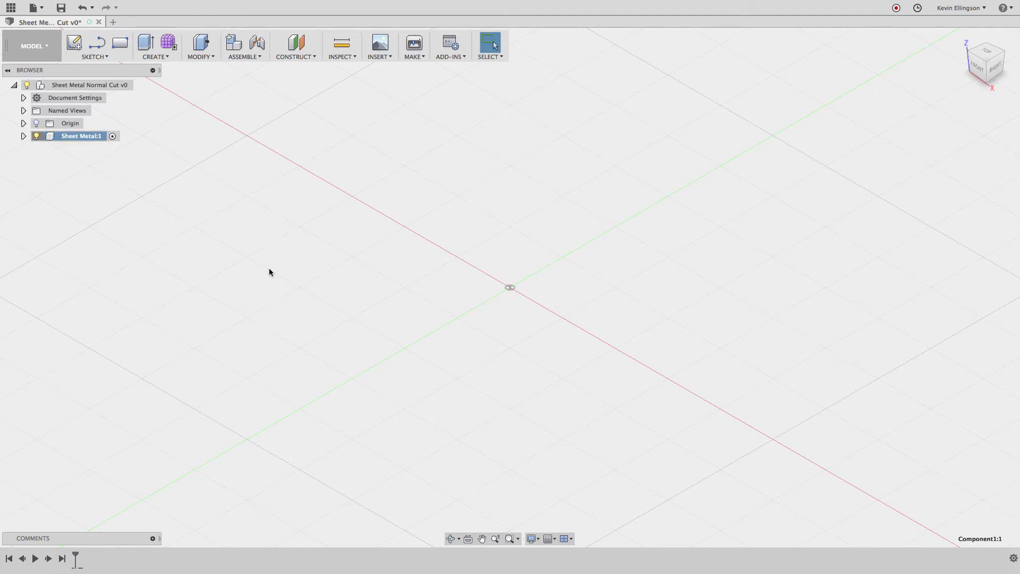
# - Switch to the Sheet Metal workspace and bring up the sketch tools
pyautogui.click(37, 47)
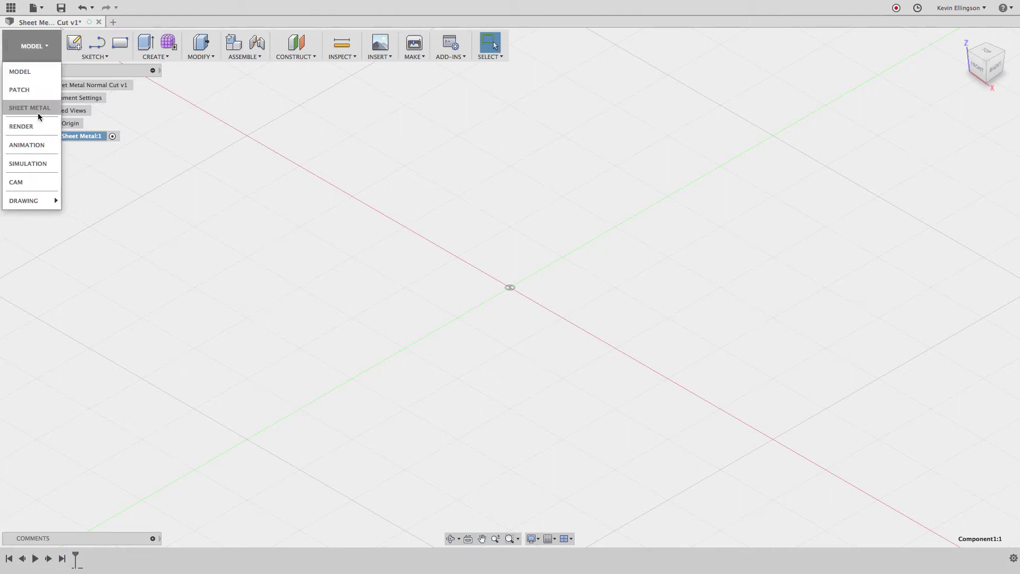
pyautogui.click(37, 108)
pyautogui.click(112, 57)
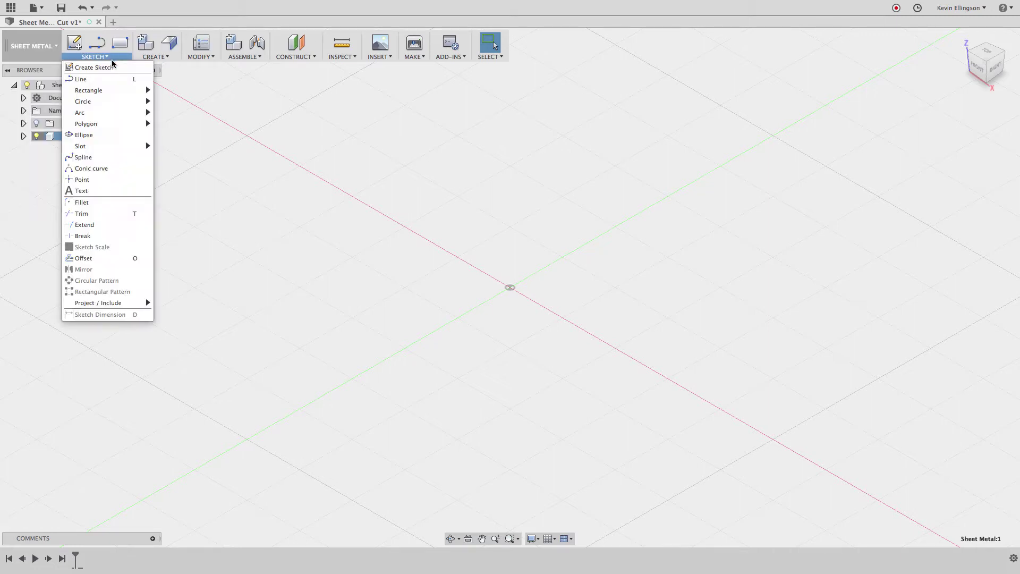
# - Sketch an 18 × 8 in centre rectangle at the origin on the XZ plane
pyautogui.moveTo(112, 90)
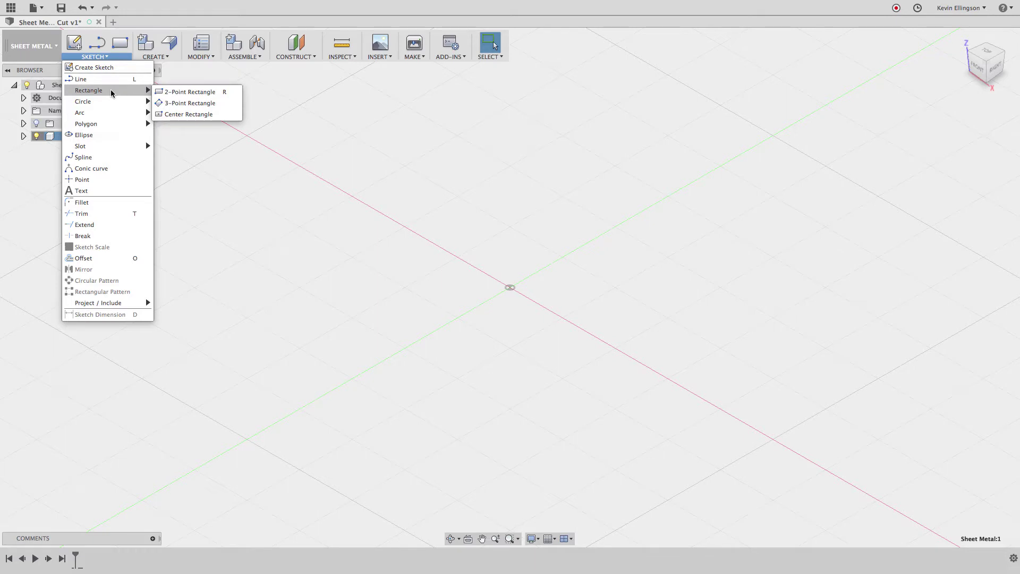
pyautogui.click(187, 114)
pyautogui.click(568, 288)
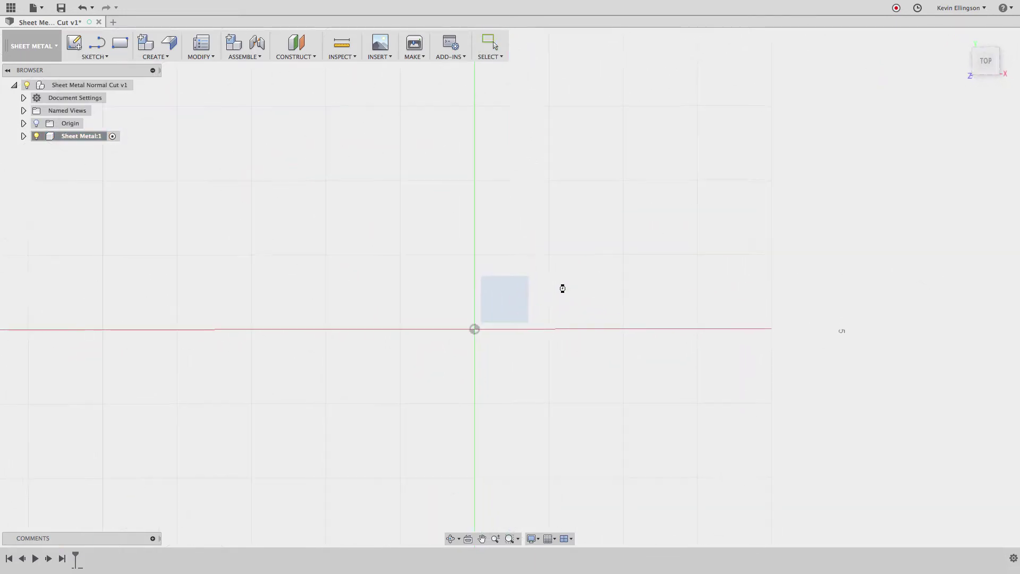
pyautogui.click(473, 333)
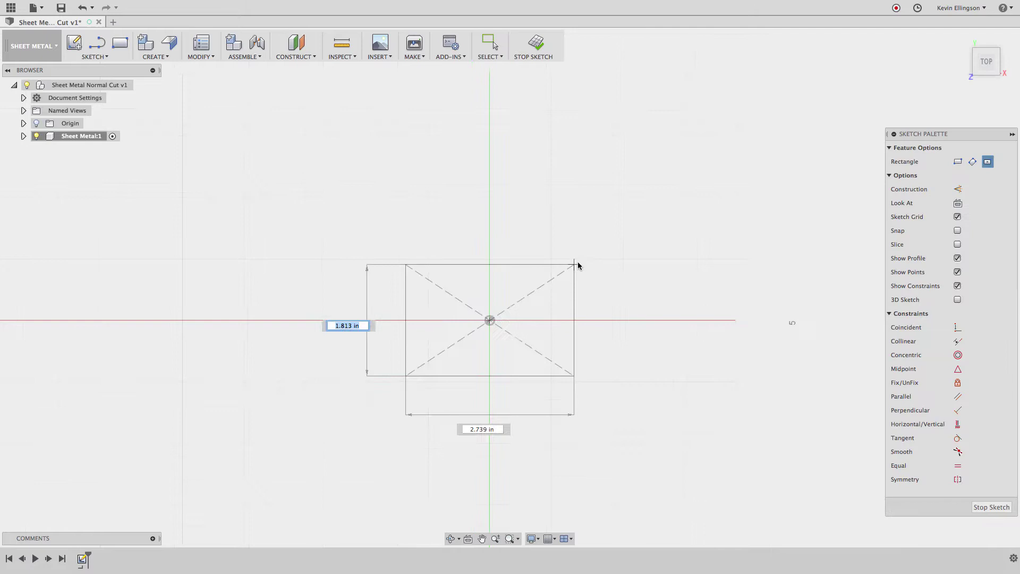
pyautogui.click(644, 245)
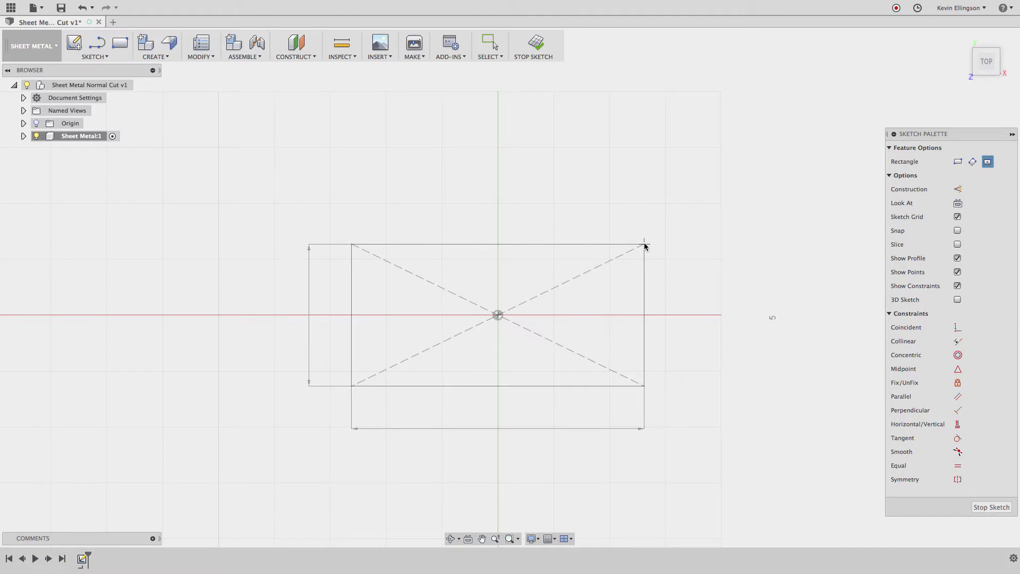
pyautogui.scroll(-2, 644, 244)
pyautogui.write('8')
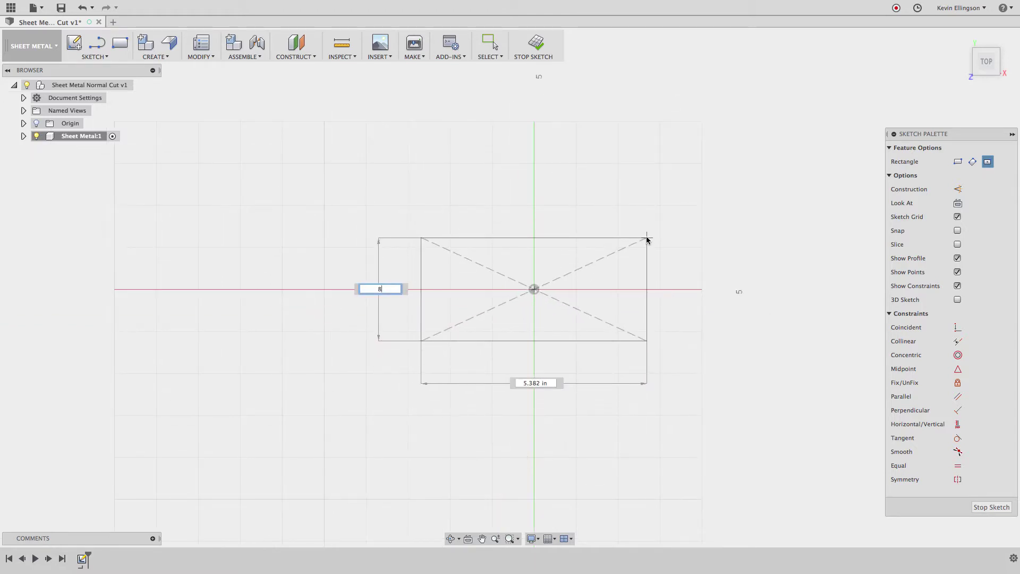
pyautogui.press('Tab')
pyautogui.write('18')
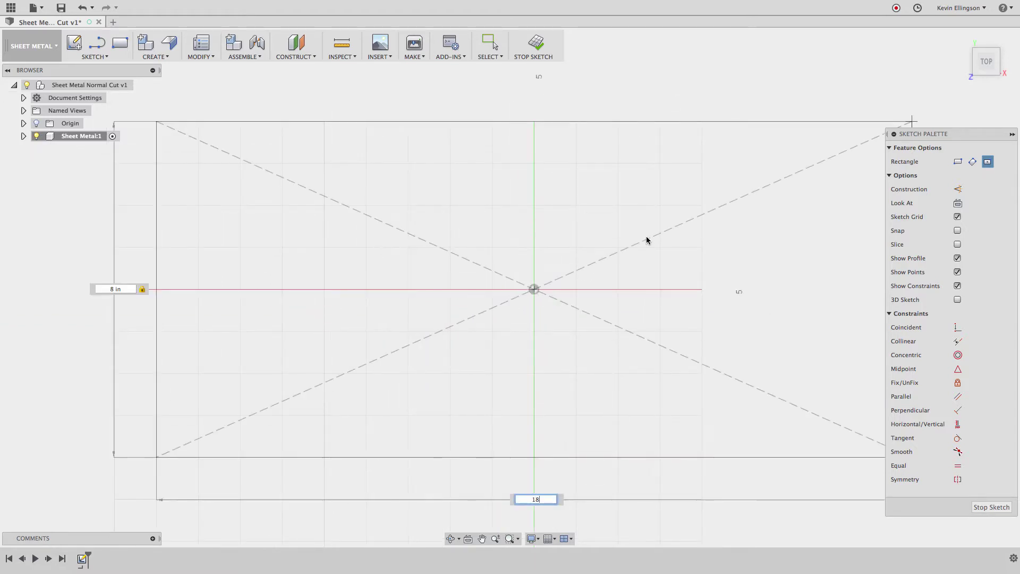
pyautogui.press('Return')
pyautogui.press('Escape')
# - Finish the sketch and turn the rectangle into a flat sheet metal flange
pyautogui.scroll(-3, 616, 207)
pyautogui.click(534, 45)
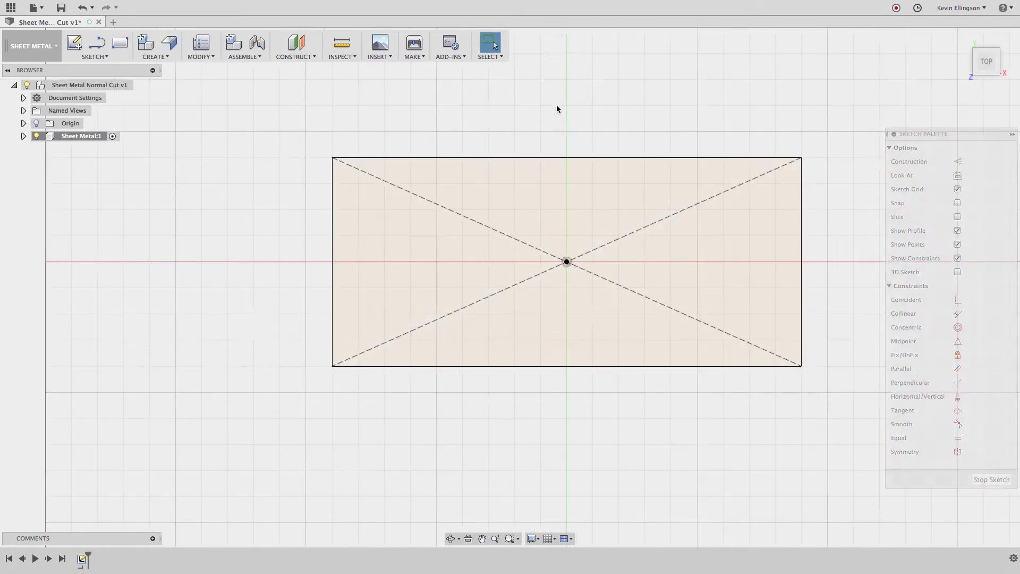
pyautogui.click(962, 38)
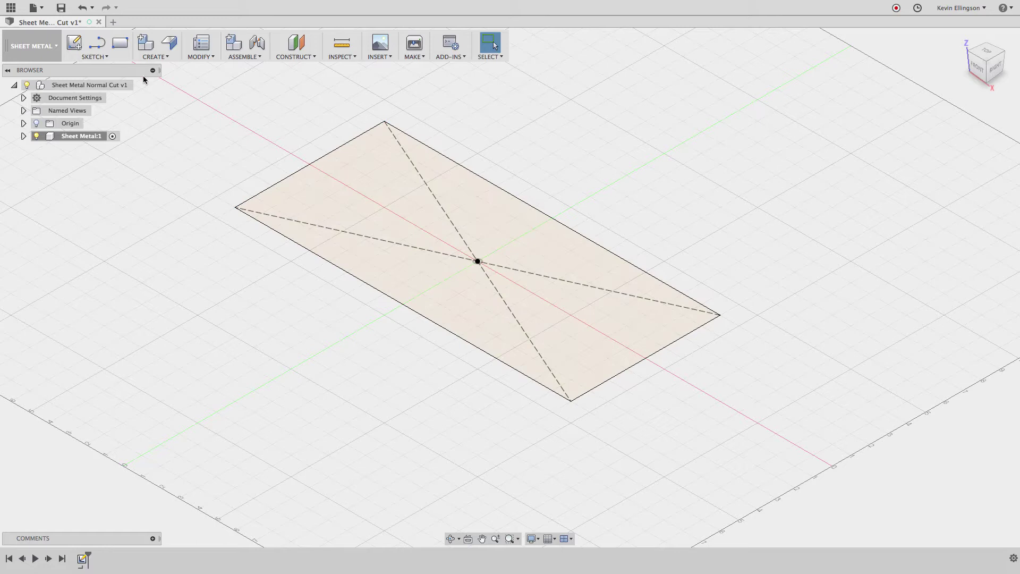
pyautogui.click(169, 43)
pyautogui.click(374, 200)
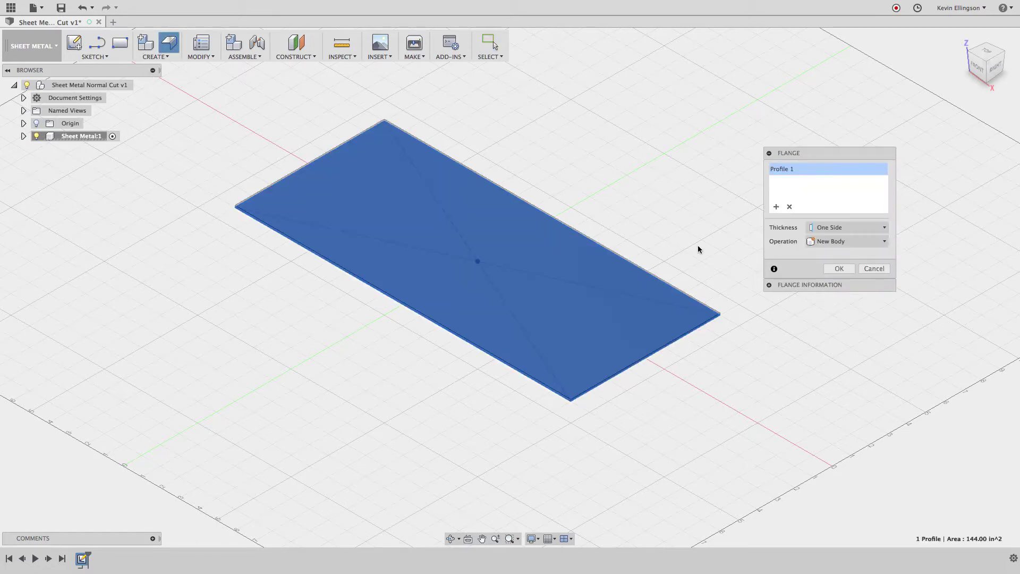
pyautogui.click(839, 269)
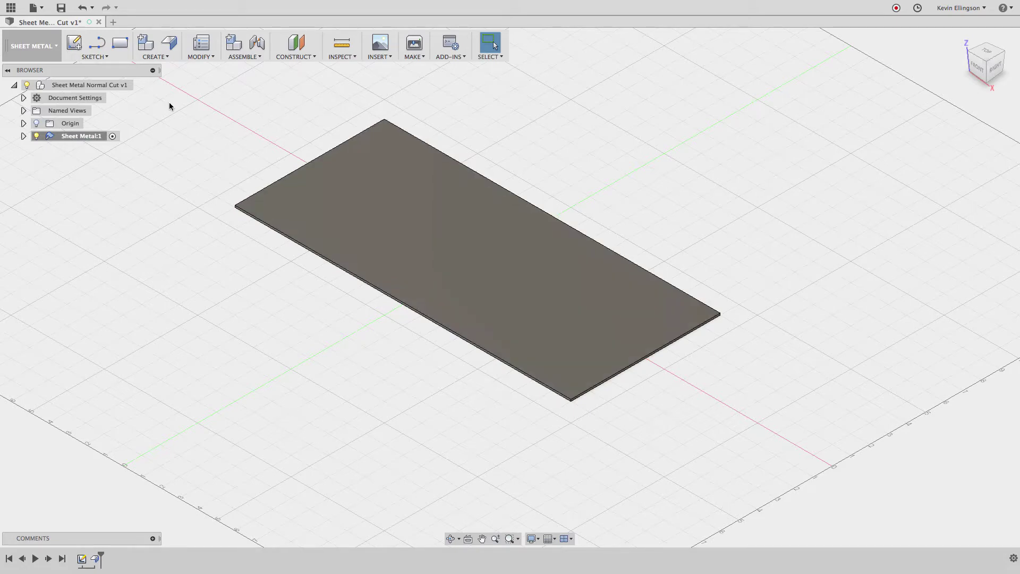
# - Add 4 in flanges on the back-right, back-left and front-left edges of the plate
pyautogui.click(169, 42)
pyautogui.scroll(3, 415, 133)
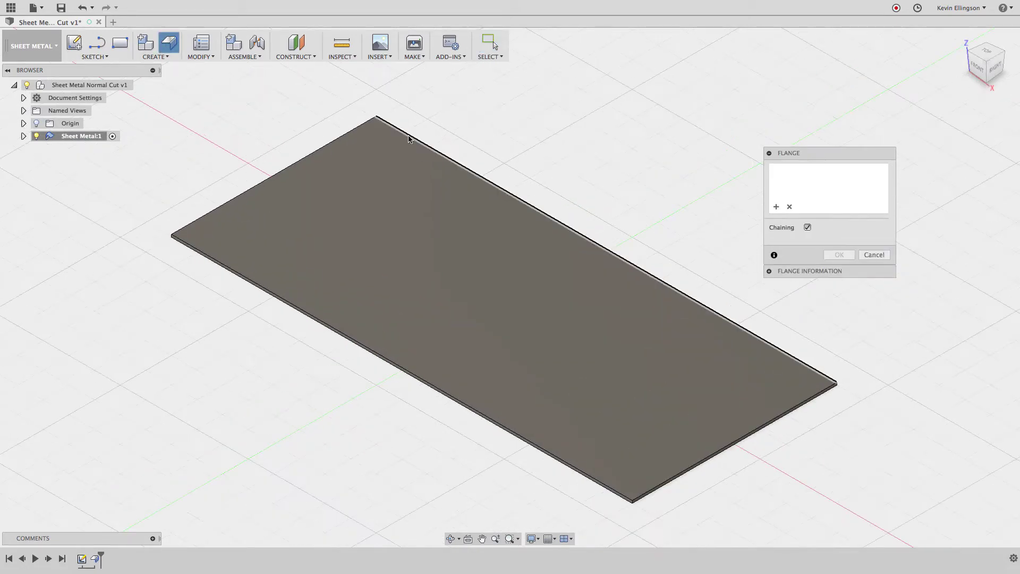
pyautogui.click(409, 135)
pyautogui.click(363, 123)
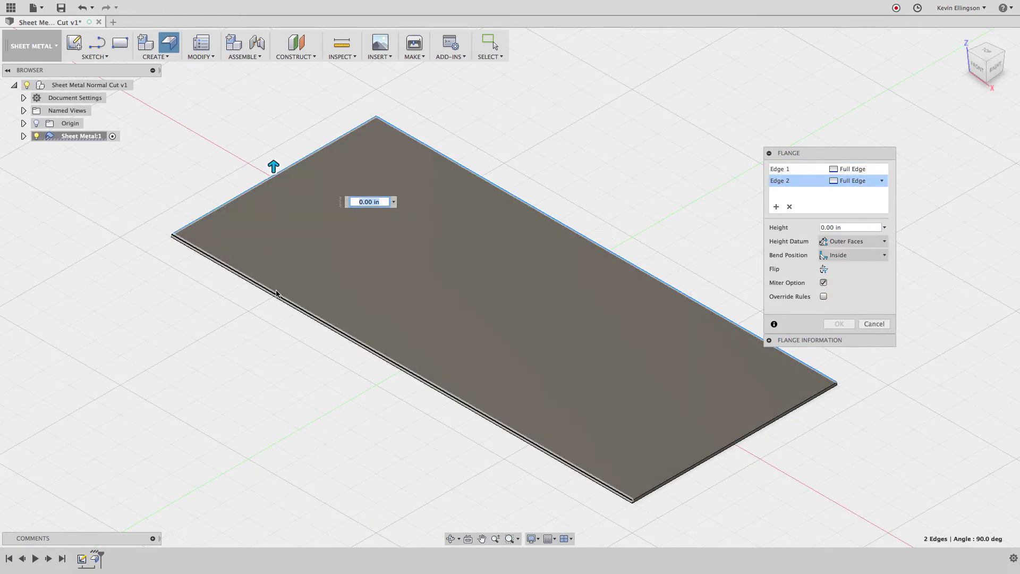
pyautogui.click(275, 294)
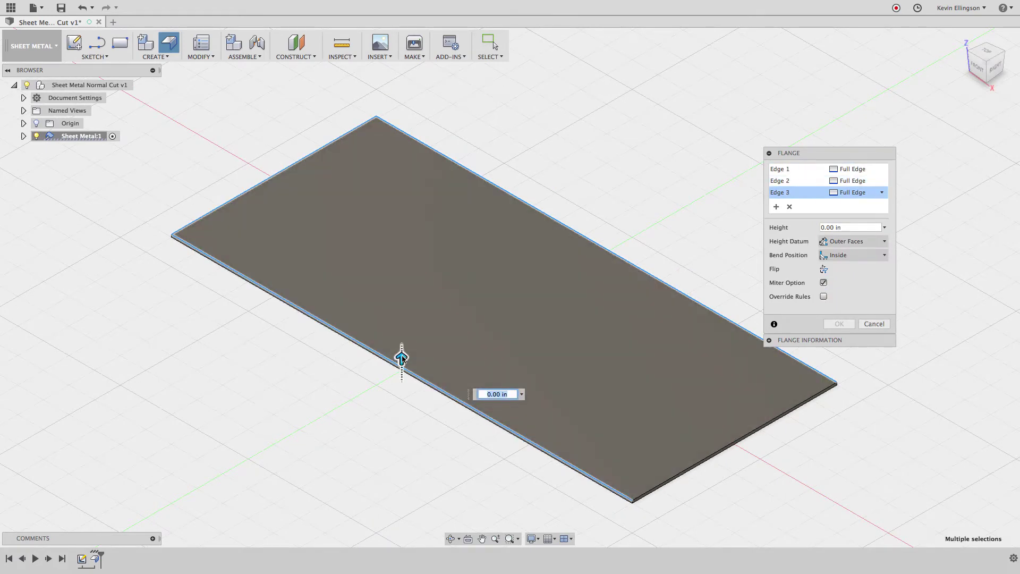
pyautogui.moveTo(401, 357); pyautogui.dragTo(401, 285)
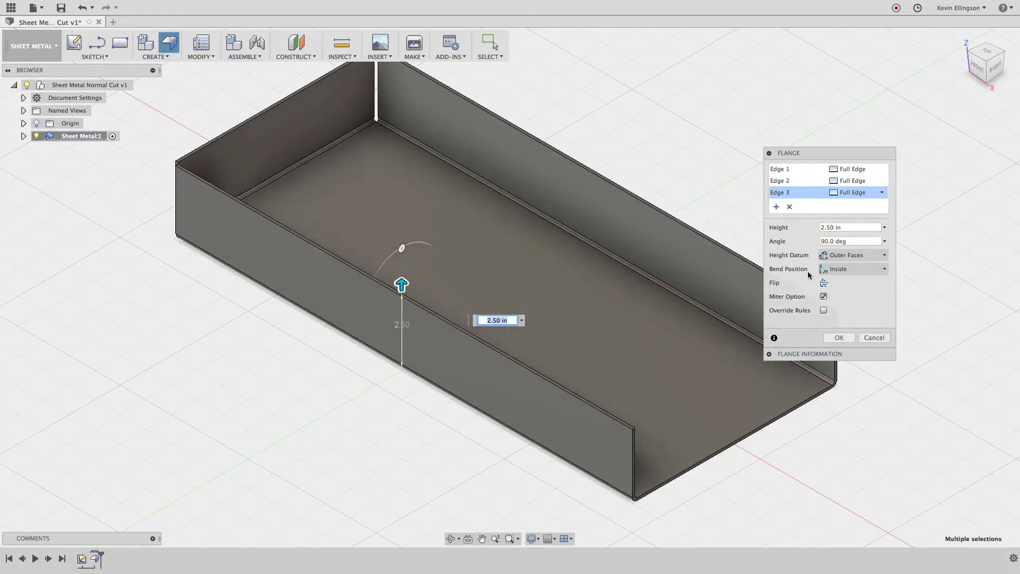
pyautogui.click(851, 227)
pyautogui.write('4')
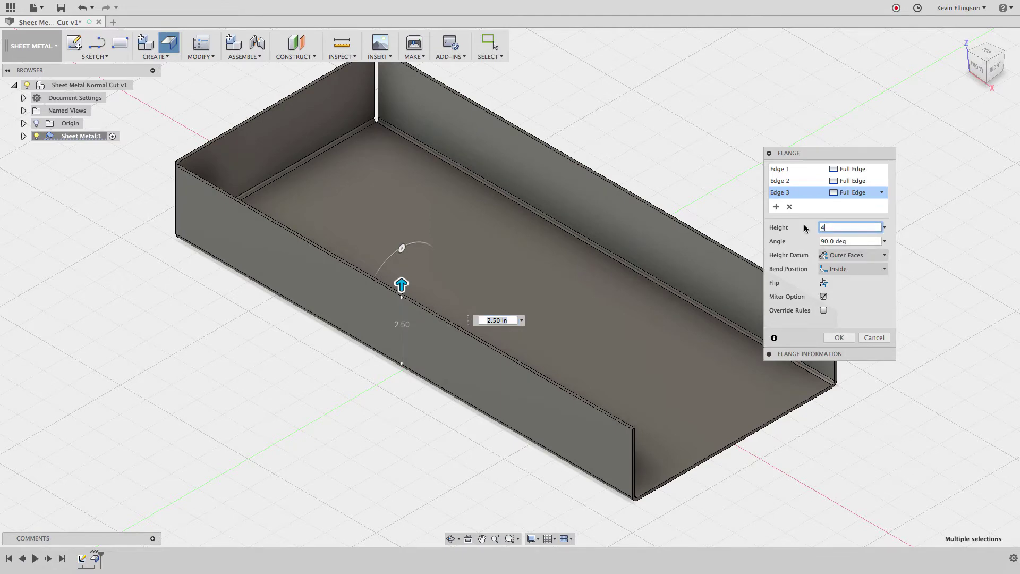
pyautogui.click(839, 338)
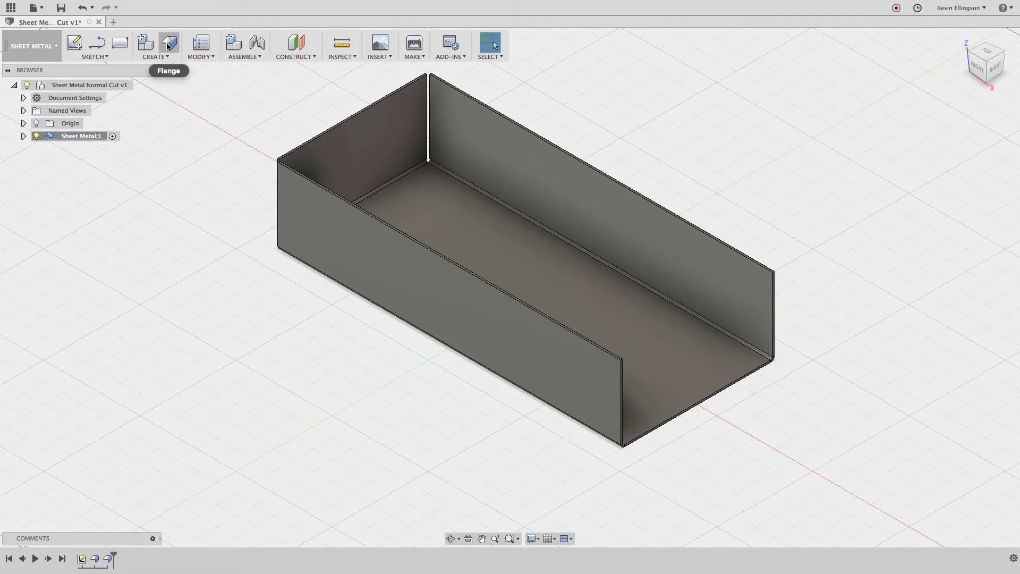
# - Add a 5.5625 in flange angled at 45 degrees on the tray's open-end edge
pyautogui.click(169, 43)
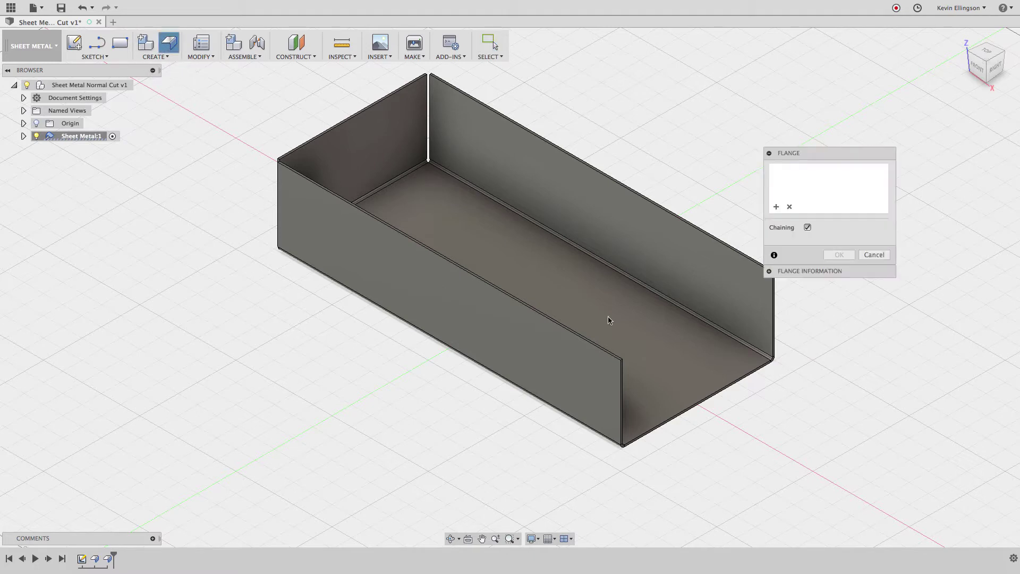
pyautogui.click(732, 384)
pyautogui.click(825, 227)
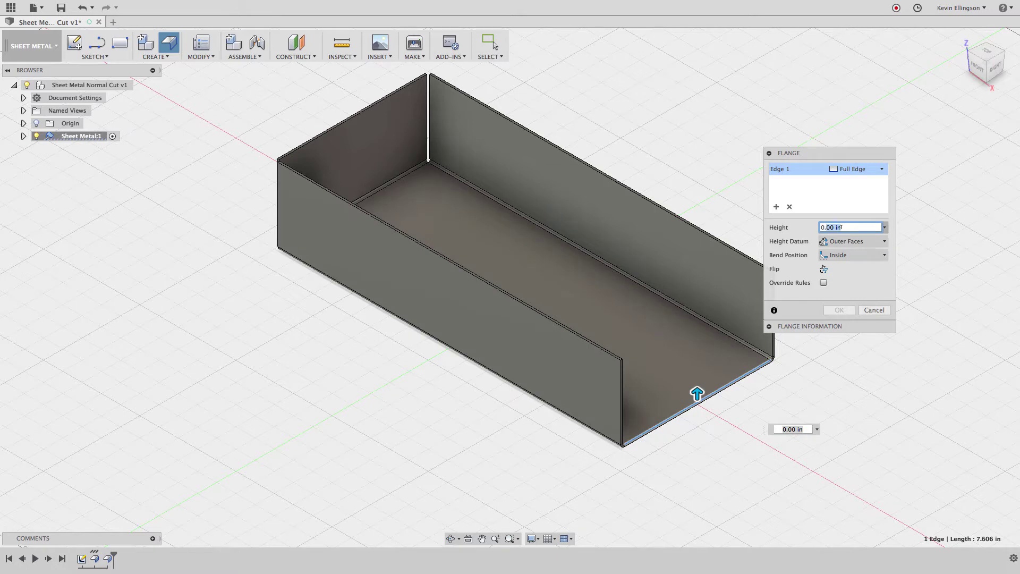
pyautogui.moveTo(841, 227); pyautogui.dragTo(818, 227)
pyautogui.press('BackSpace')
pyautogui.write('5.')
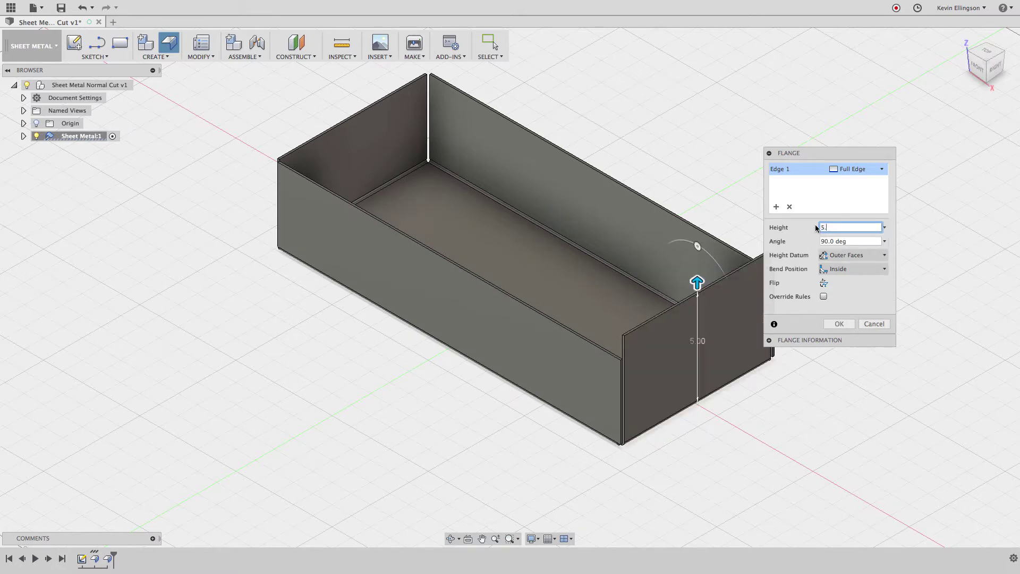
pyautogui.write('5625')
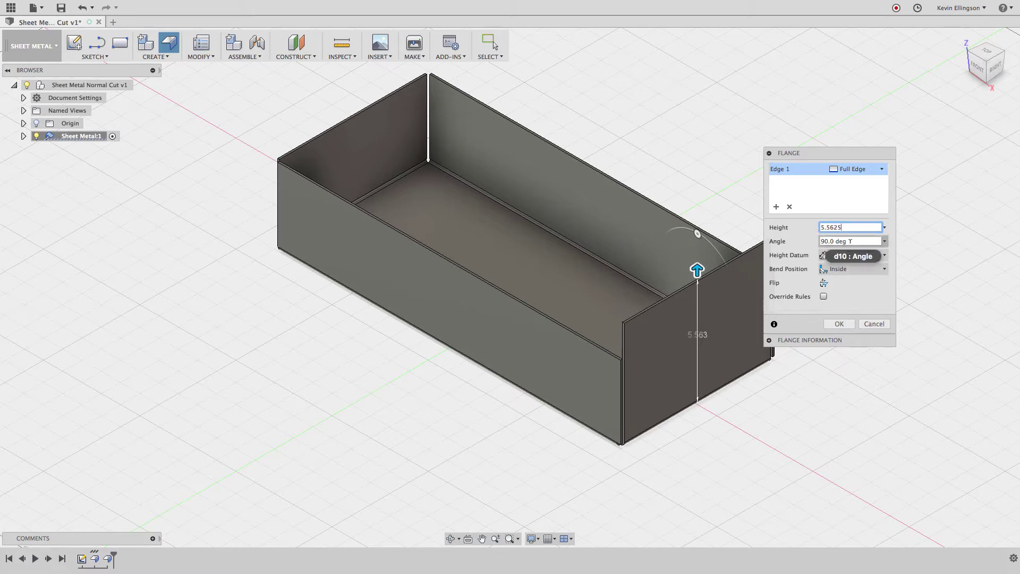
pyautogui.moveTo(850, 240); pyautogui.dragTo(817, 240)
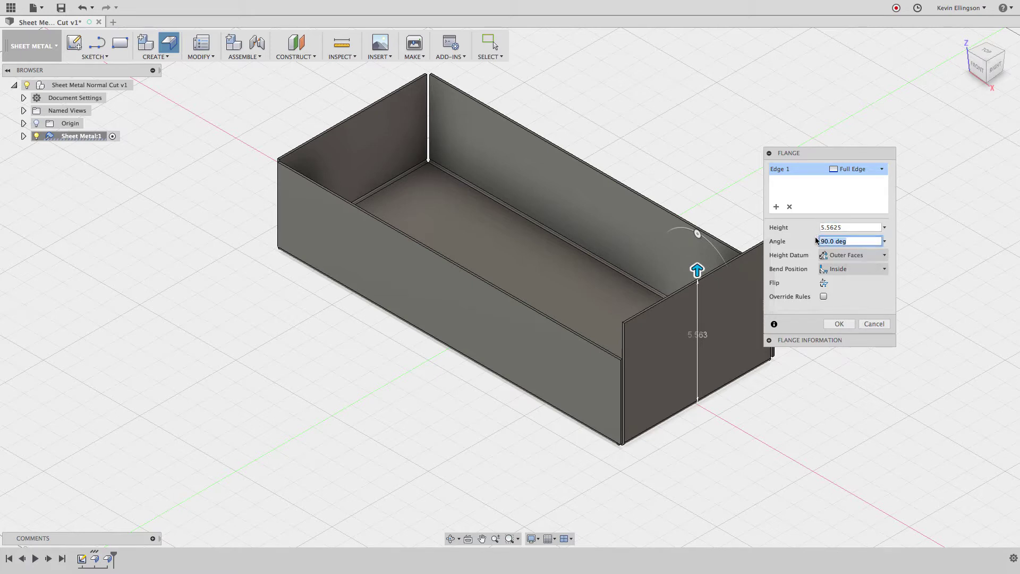
pyautogui.write('45')
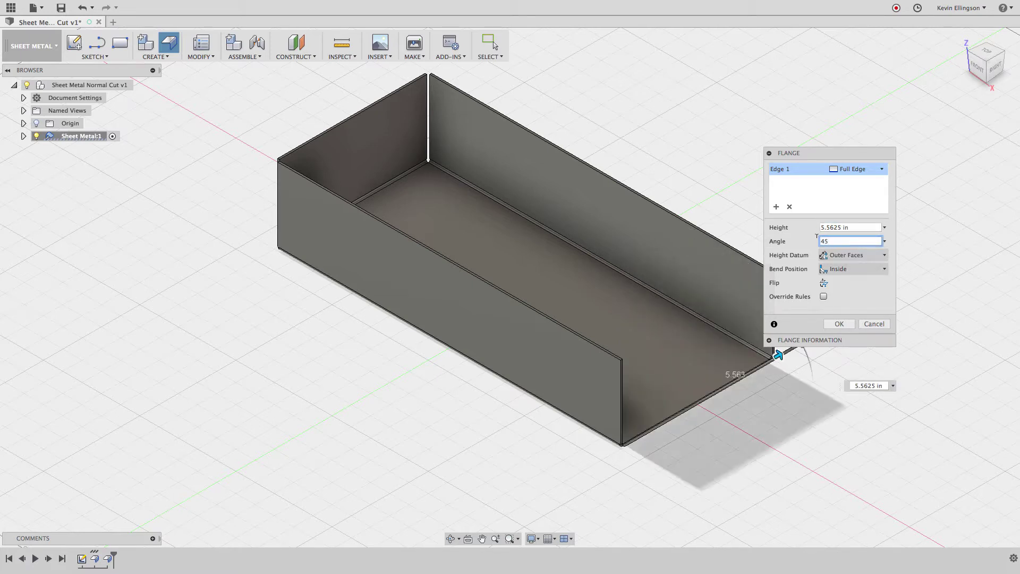
pyautogui.click(839, 325)
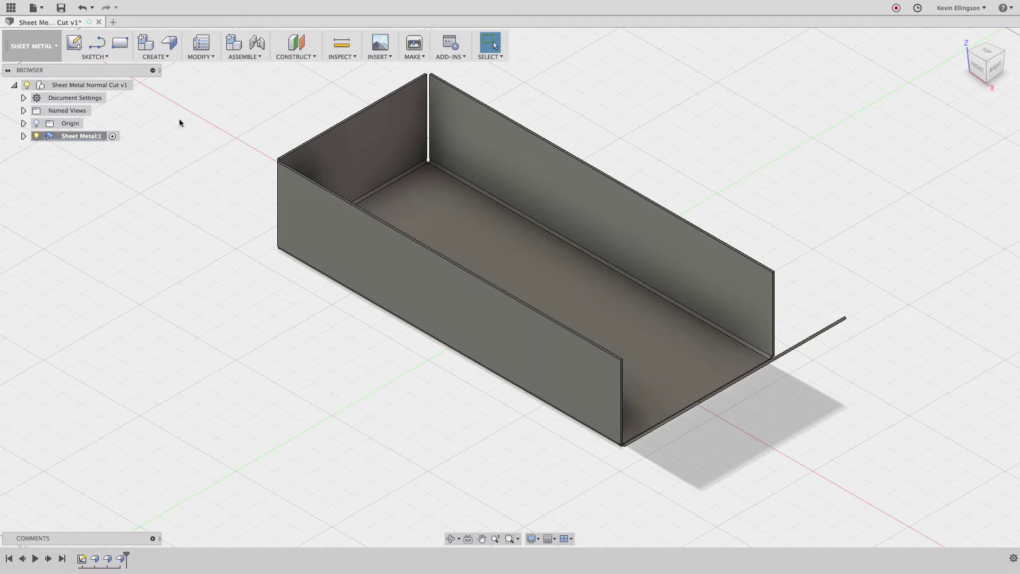
# - In the Model workspace, select both side walls' end faces with Move/Copy
pyautogui.click(31, 47)
pyautogui.click(21, 71)
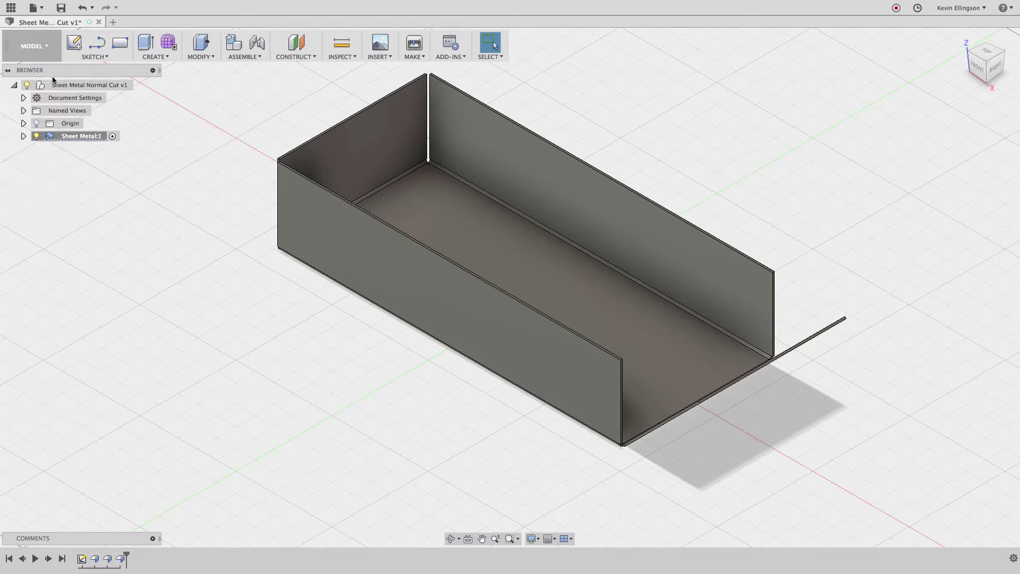
pyautogui.click(210, 57)
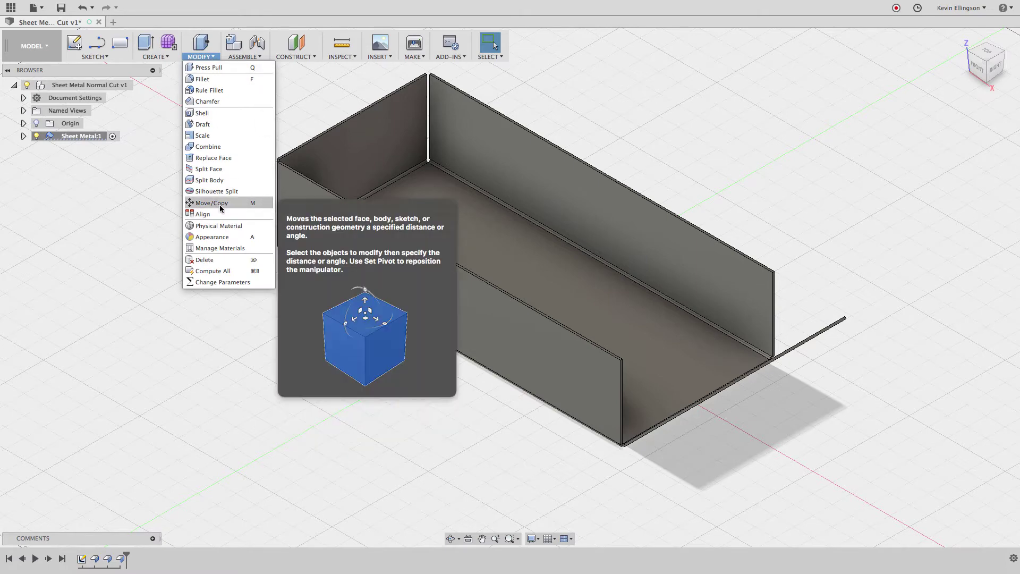
pyautogui.click(244, 202)
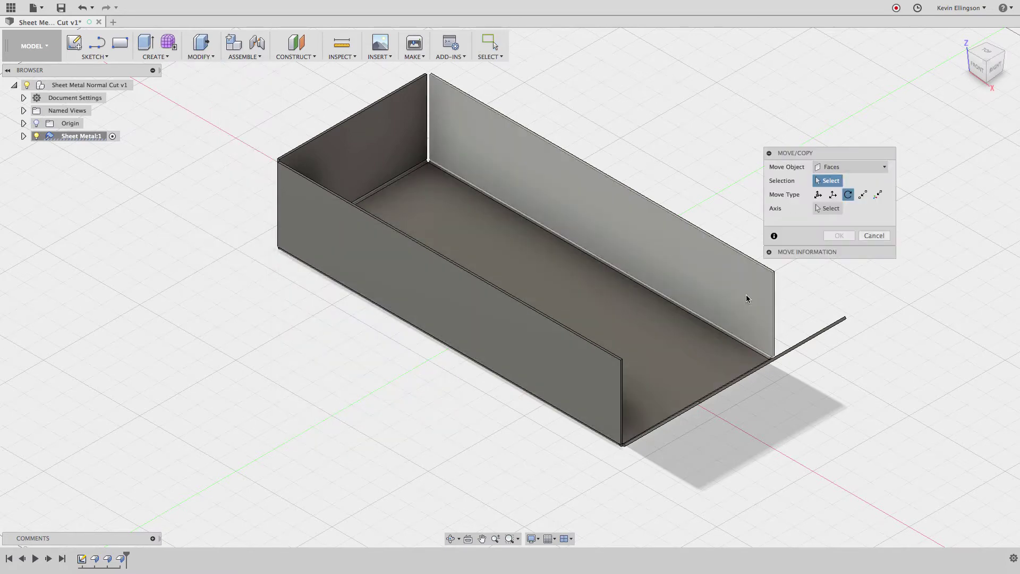
pyautogui.scroll(1, 674, 322)
pyautogui.scroll(5, 629, 371)
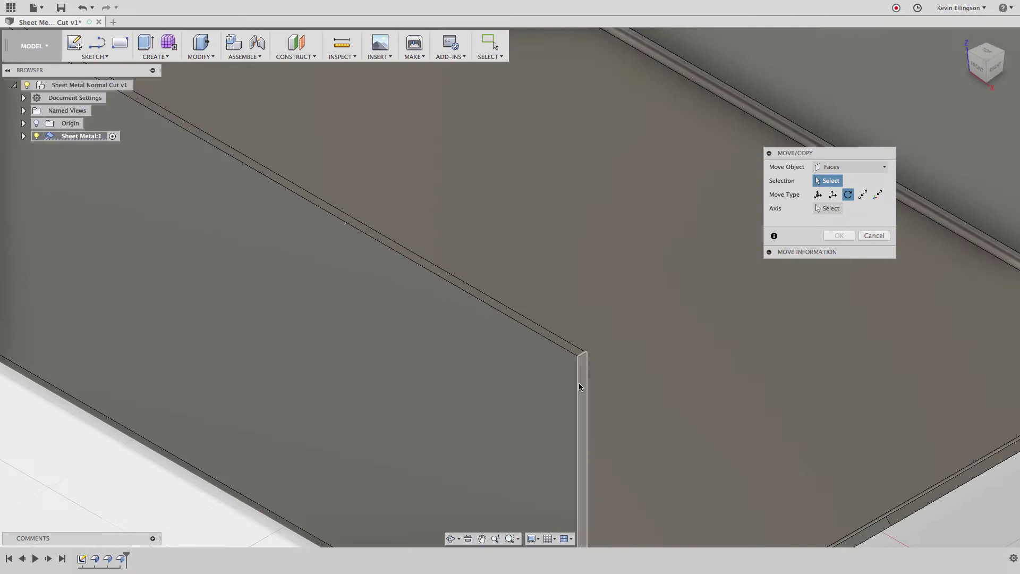
pyautogui.click(582, 380)
pyautogui.scroll(-5, 484, 345)
pyautogui.scroll(5, 761, 260)
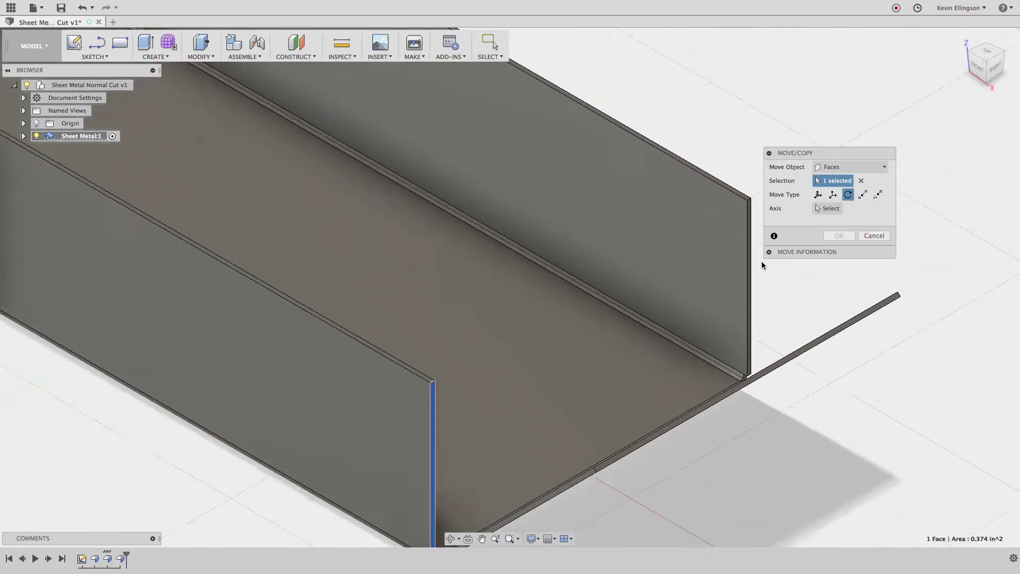
pyautogui.click(745, 265)
pyautogui.scroll(-3, 765, 292)
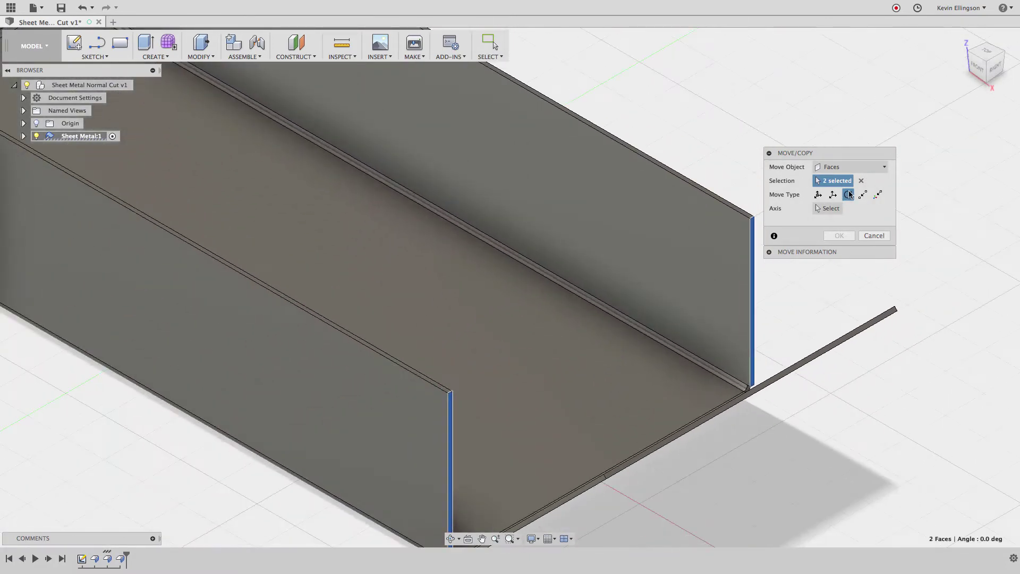
# - Rotate the two end faces 45 degrees about the front corner edge
pyautogui.click(849, 195)
pyautogui.scroll(-5, 877, 268)
pyautogui.scroll(6, 704, 422)
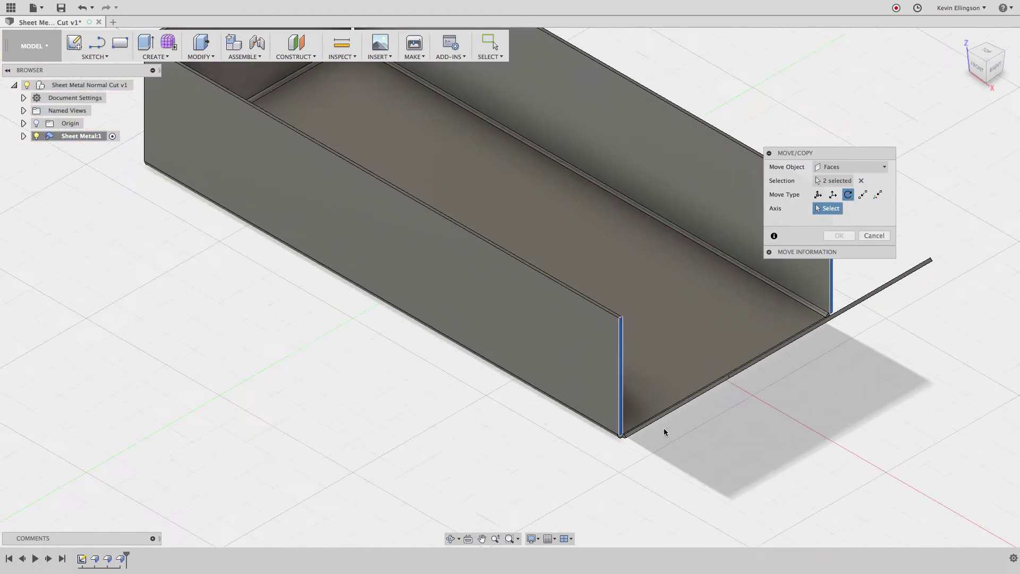
pyautogui.scroll(4, 598, 441)
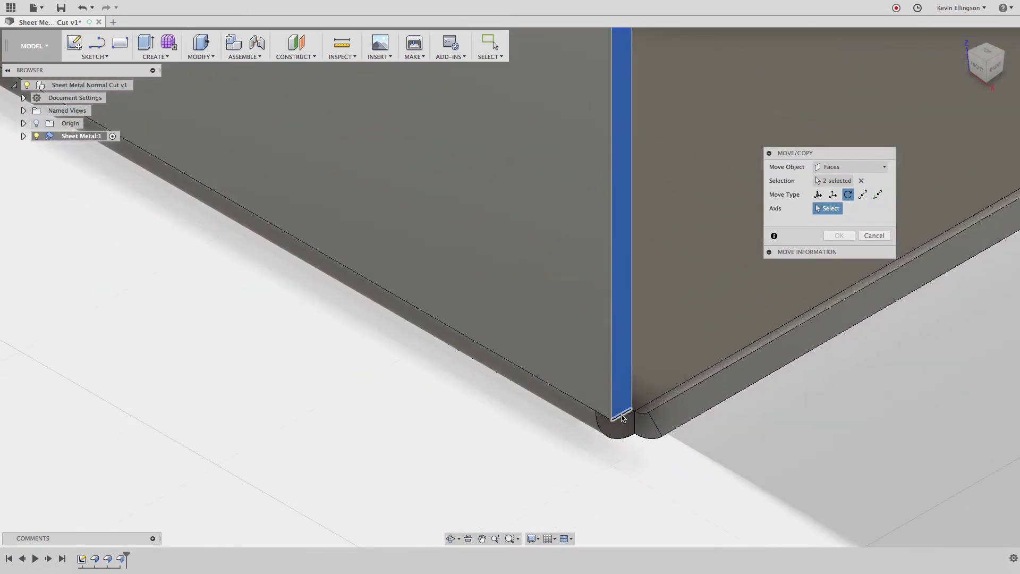
pyautogui.click(622, 418)
pyautogui.scroll(-3, 621, 418)
pyautogui.click(818, 222)
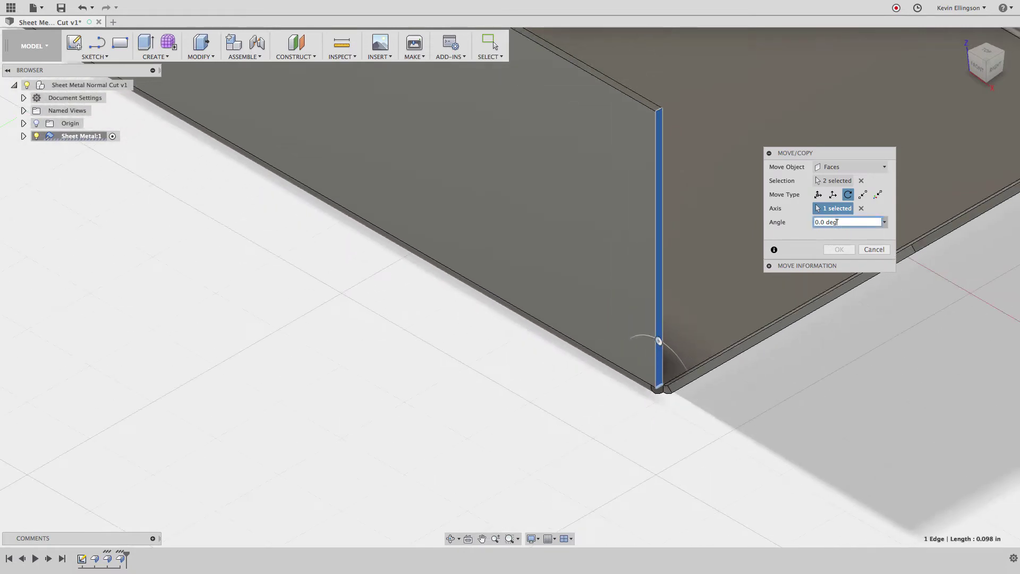
pyautogui.tripleClick(817, 222)
pyautogui.write('45')
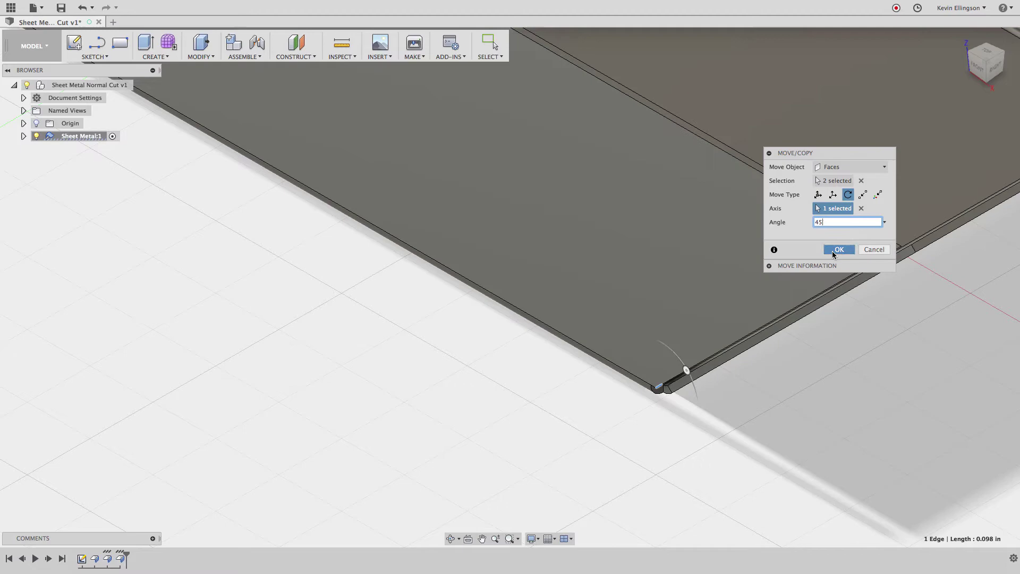
pyautogui.click(839, 249)
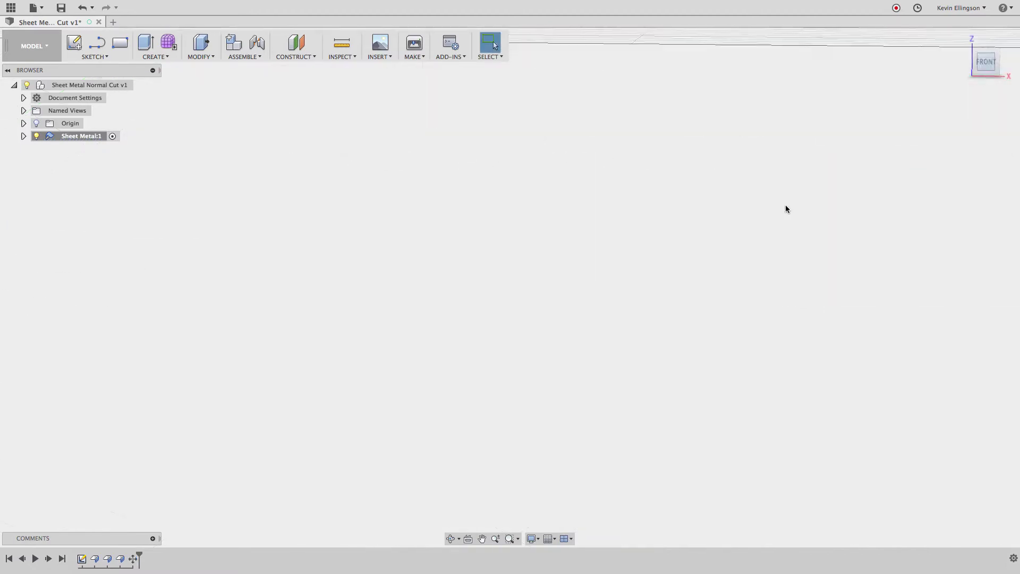
# - Zoom and orbit to inspect the angled wall ends, then return home and pan the tray
pyautogui.scroll(10, 786, 208)
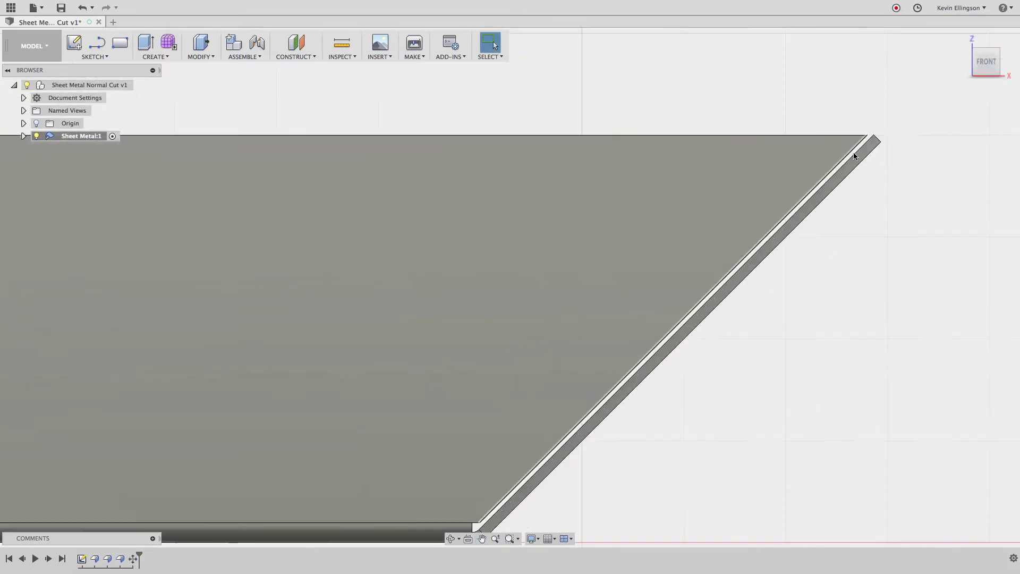
pyautogui.scroll(5, 872, 126)
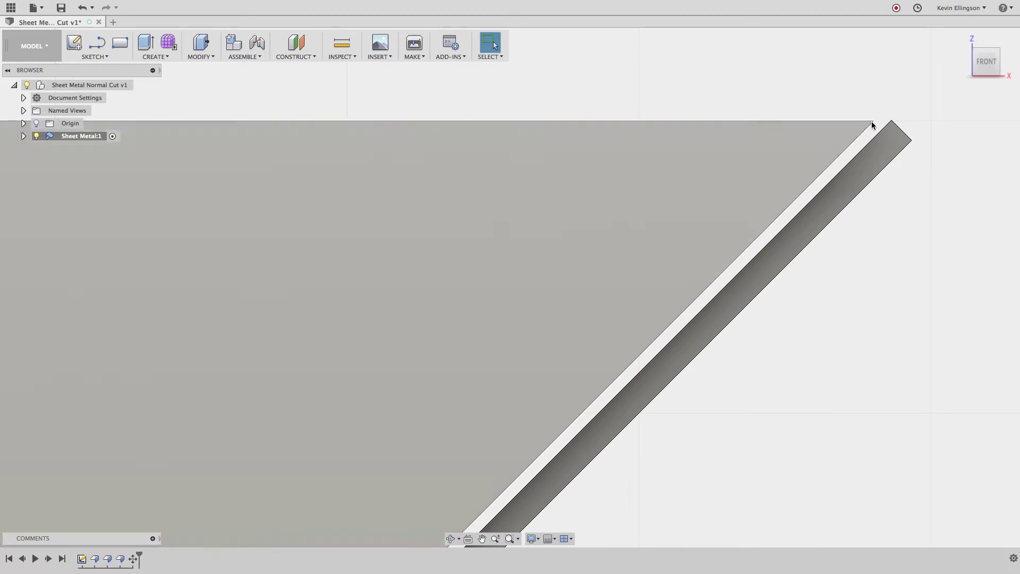
pyautogui.scroll(-8, 872, 125)
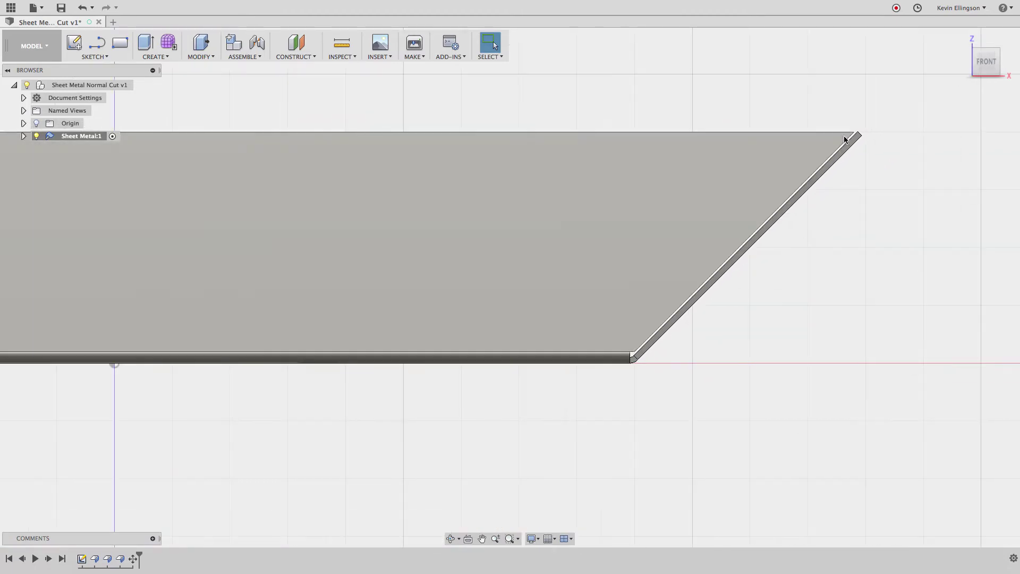
pyautogui.scroll(-5, 845, 140)
pyautogui.keyDown('shift'); pyautogui.moveTo(877, 133); pyautogui.dragTo(856, 154, button='middle'); pyautogui.keyUp('shift')
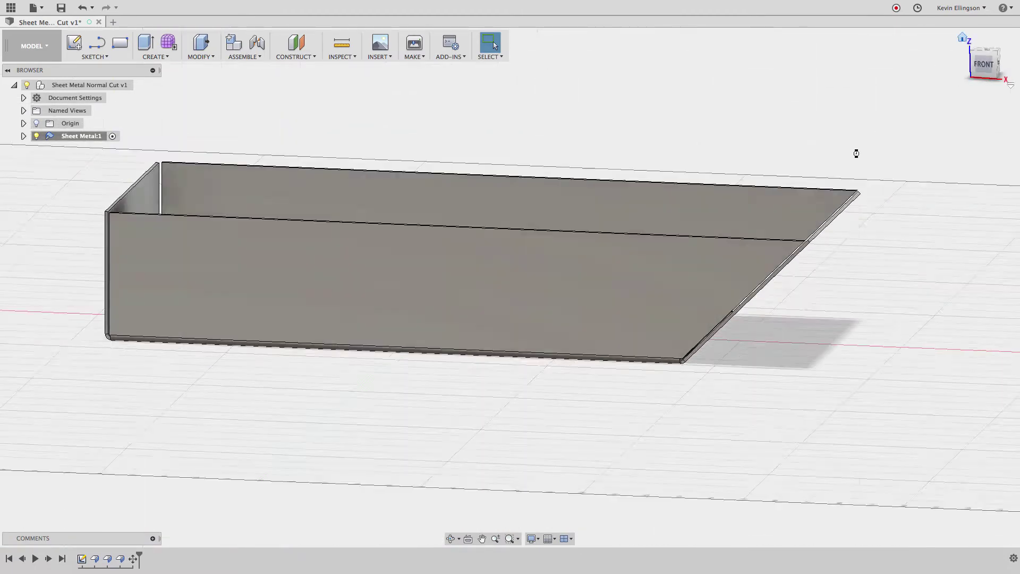
pyautogui.press('F6')
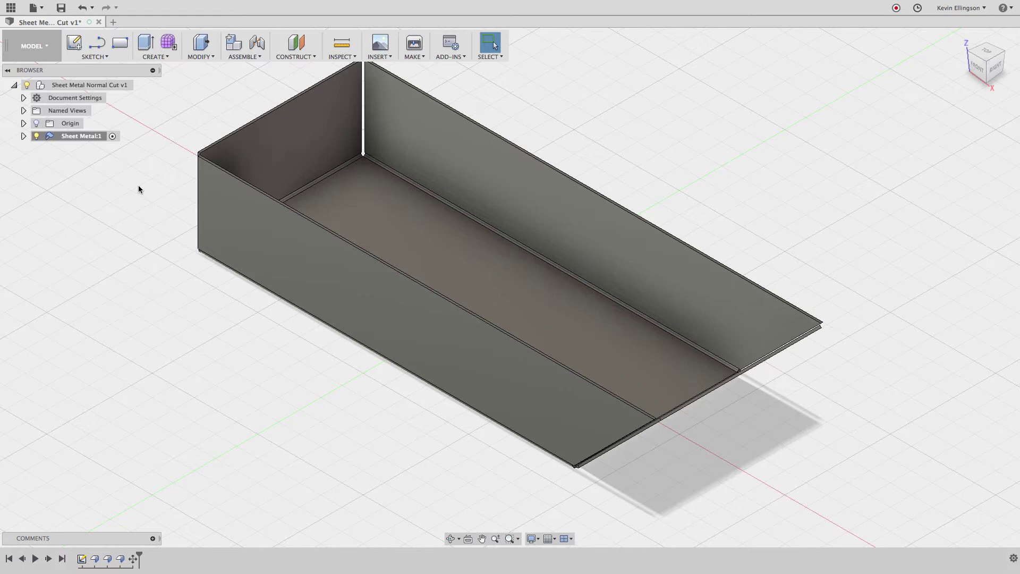
pyautogui.moveTo(139, 186); pyautogui.dragTo(148, 212, button='middle')
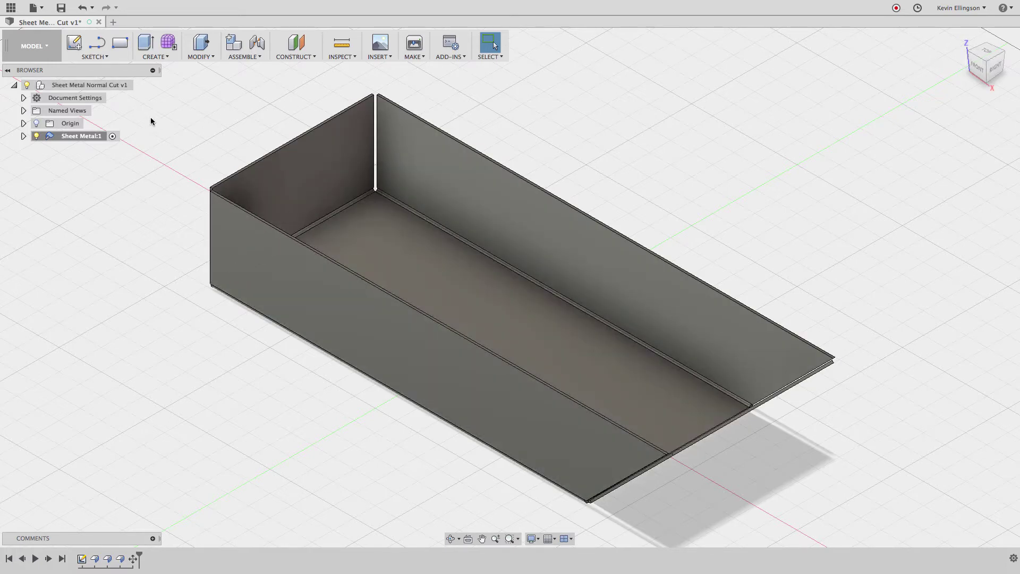
# - Add a new component under the root and name it Tubing
pyautogui.rightClick(89, 85)
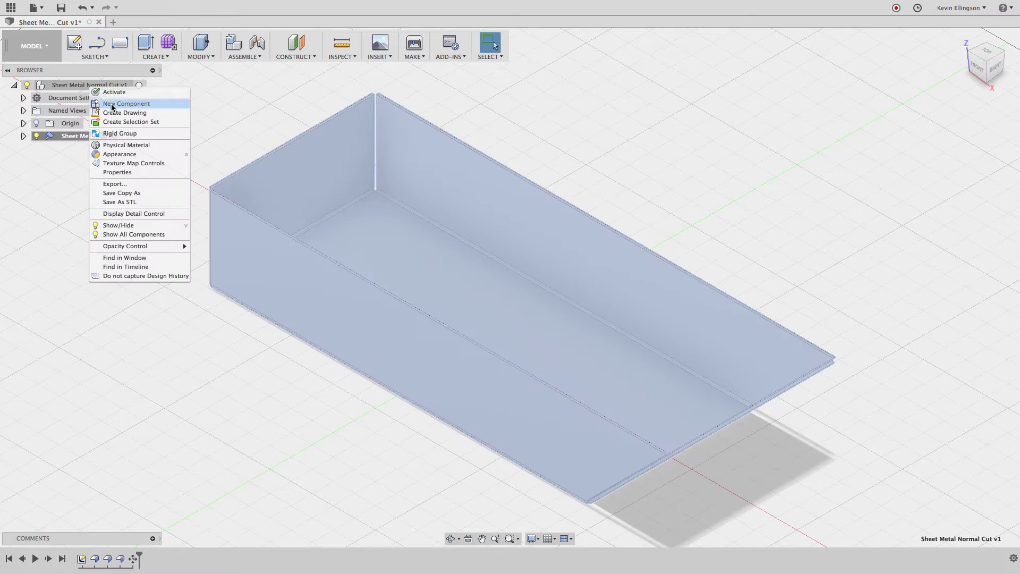
pyautogui.click(113, 104)
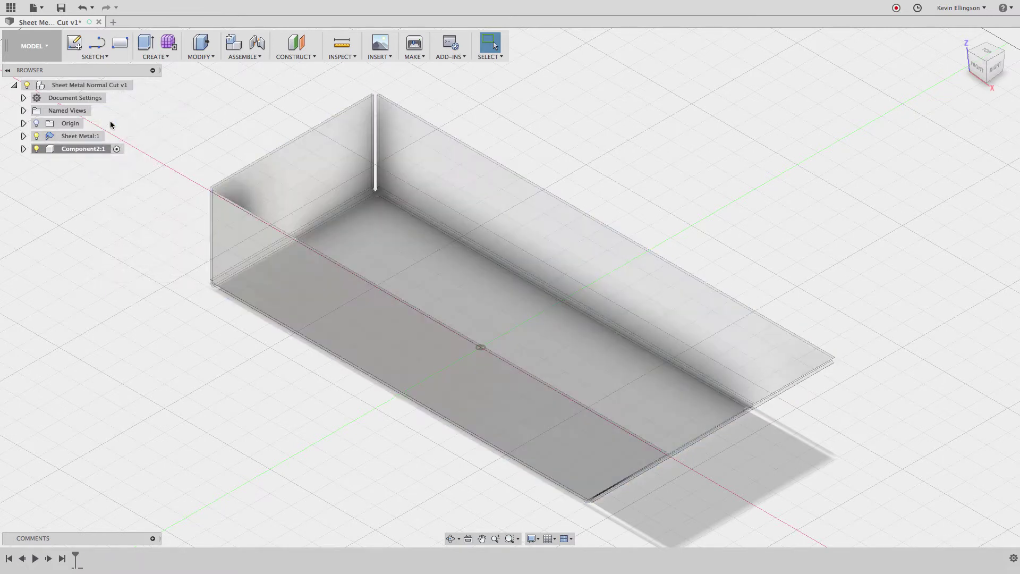
pyautogui.doubleClick(97, 153)
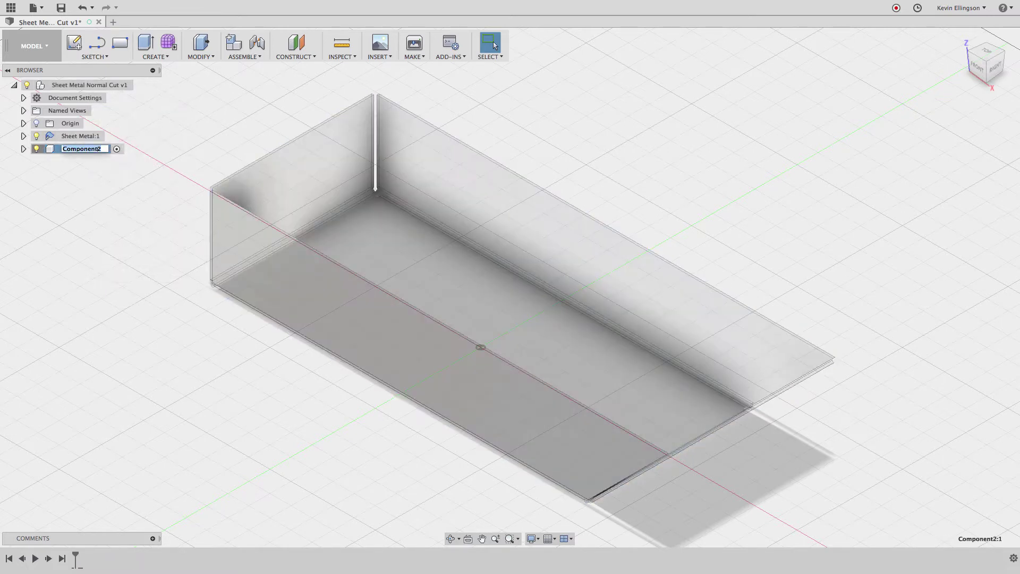
pyautogui.write('Tubing:1')
# - Sketch a 3.5 in wide centre rectangle at the origin
pyautogui.click(106, 56)
pyautogui.moveTo(105, 90)
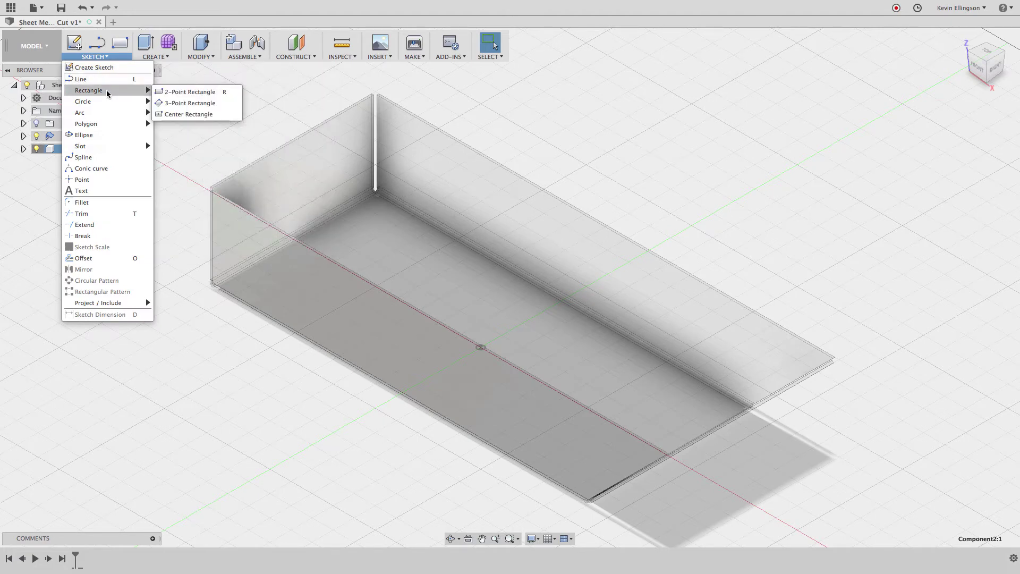
pyautogui.click(198, 115)
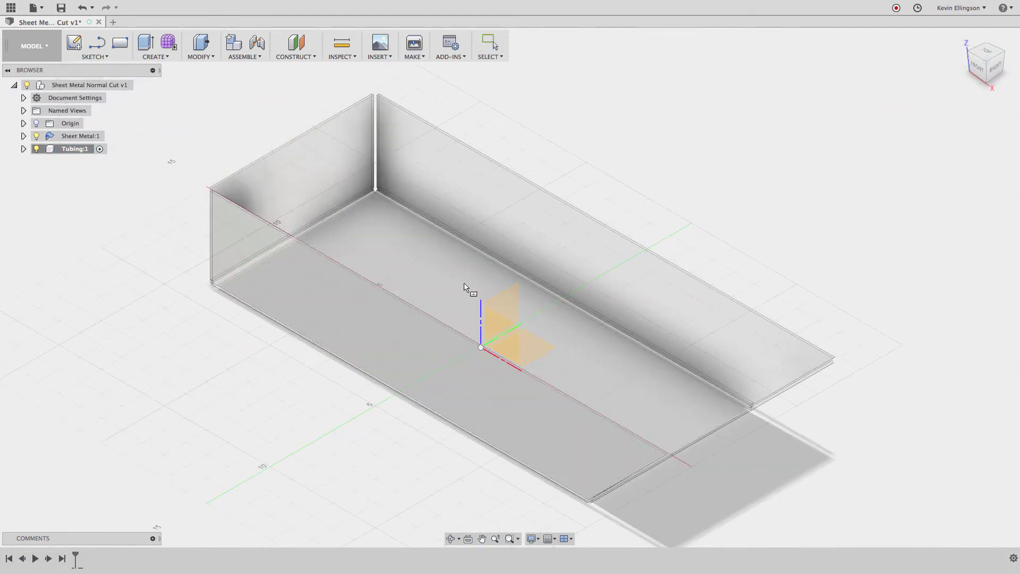
pyautogui.click(503, 296)
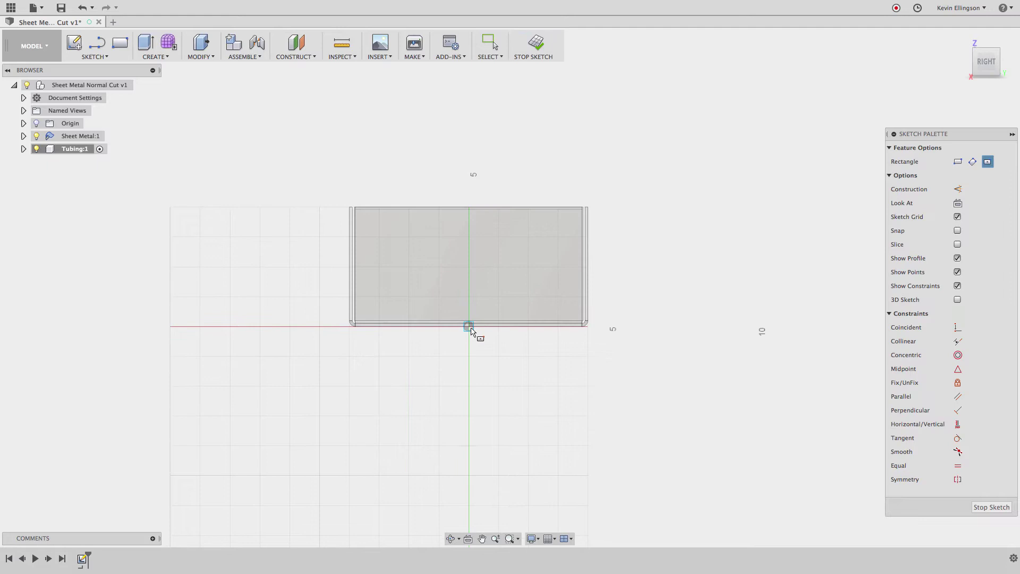
pyautogui.click(470, 327)
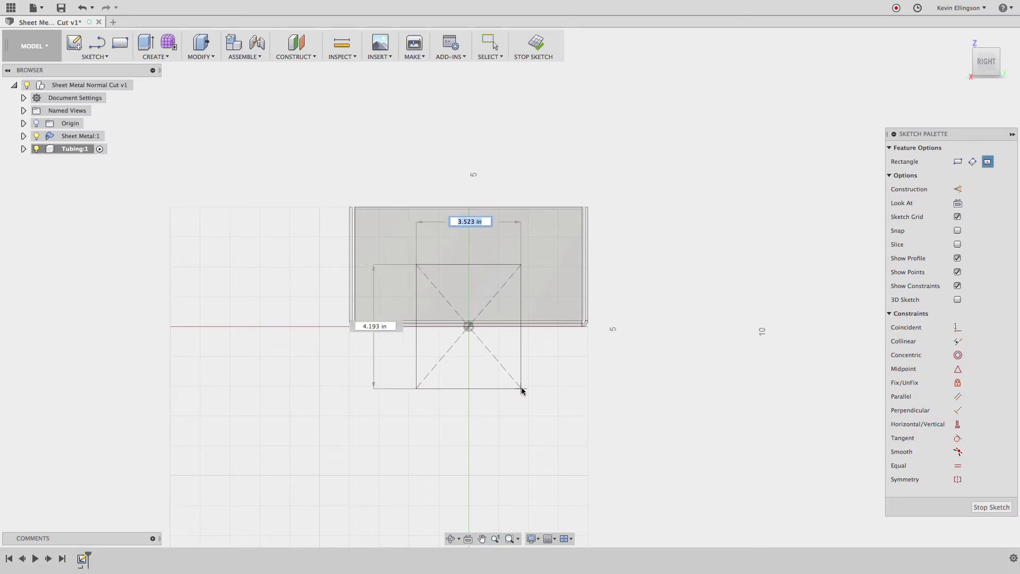
pyautogui.write('3.')
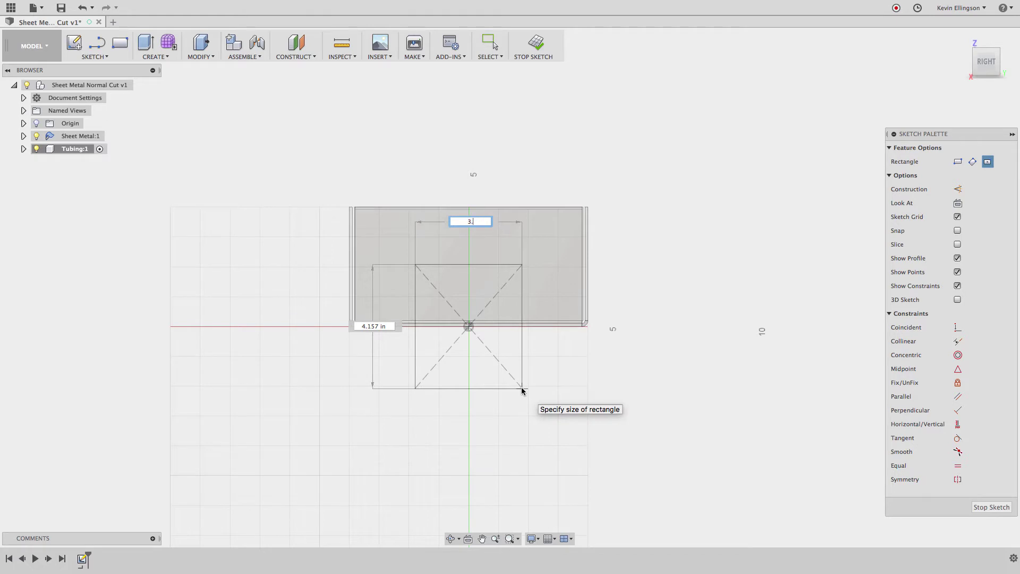
pyautogui.write('5')
pyautogui.press('Return')
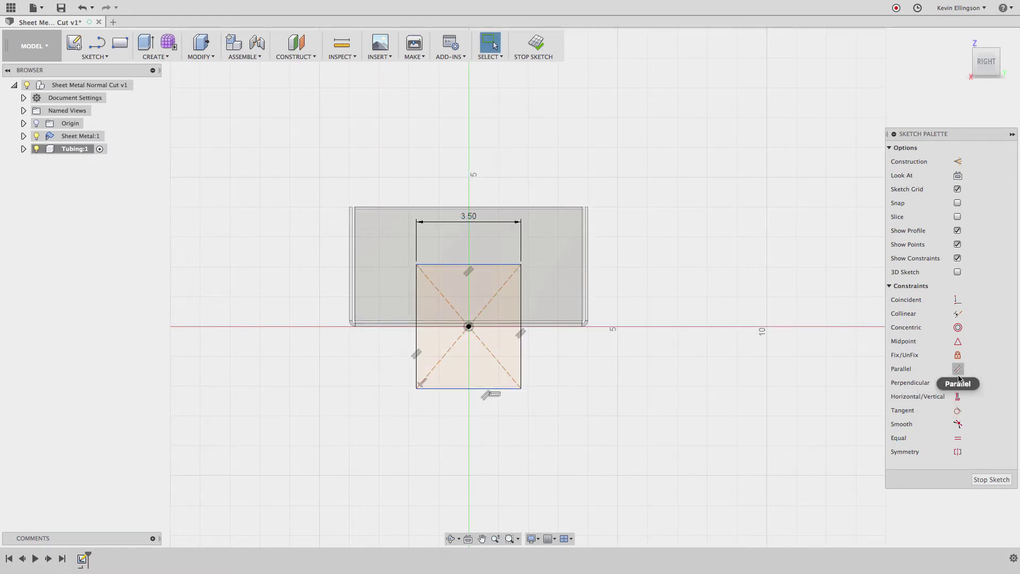
# - Make the top and left sides equal to form a square, then finish the sketch
pyautogui.click(957, 438)
pyautogui.click(468, 264)
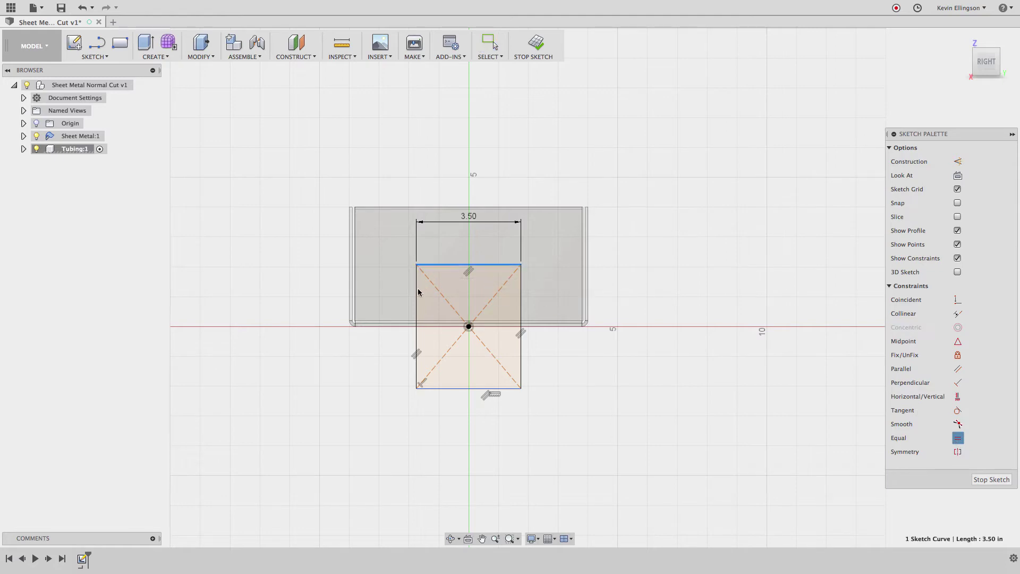
pyautogui.click(416, 291)
pyautogui.press('Escape')
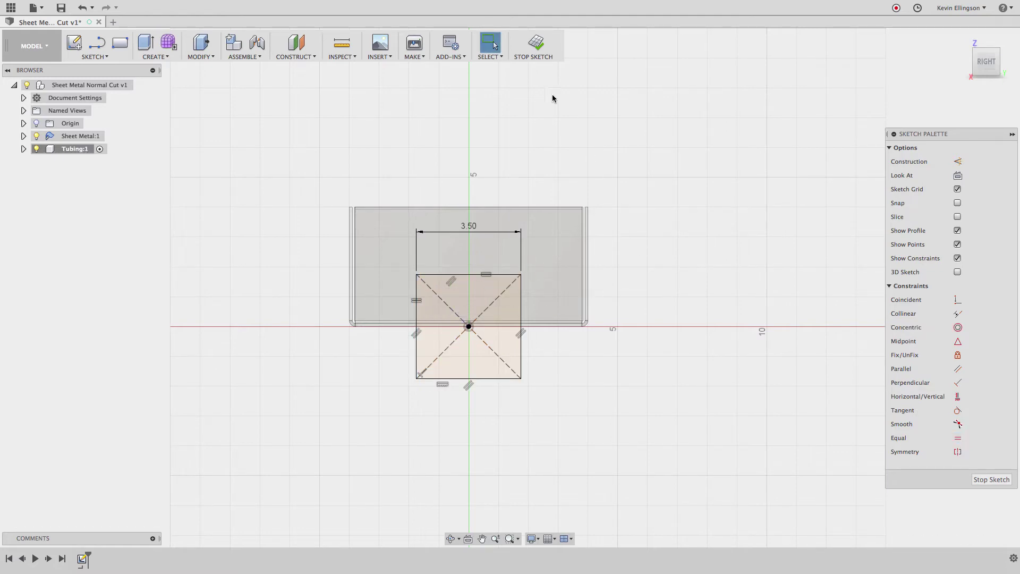
pyautogui.click(535, 46)
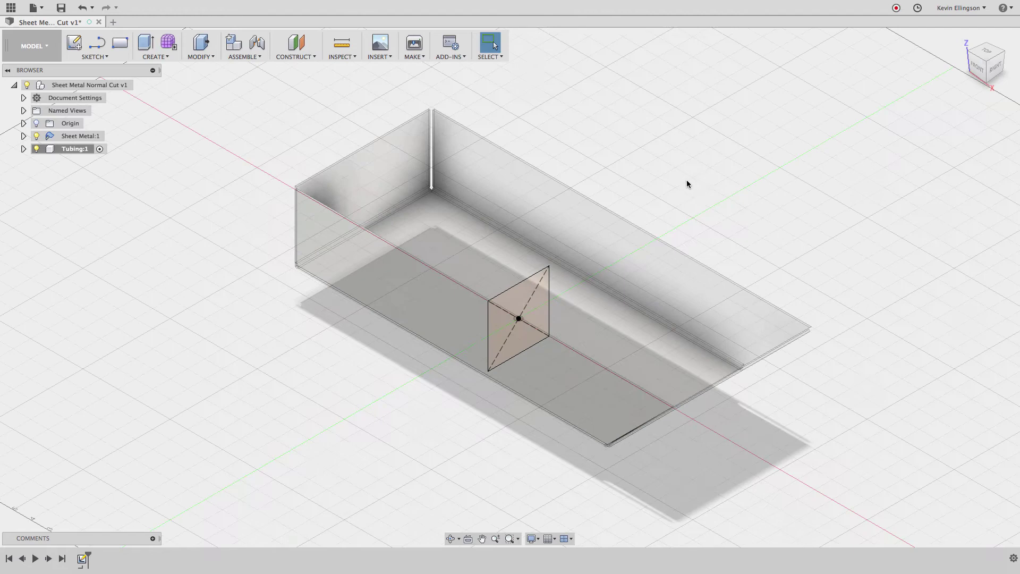
pyautogui.scroll(-2, 691, 180)
# - Extrude the square profile symmetrically to 14.00 in total as a new body
pyautogui.press('e')
pyautogui.click(544, 280)
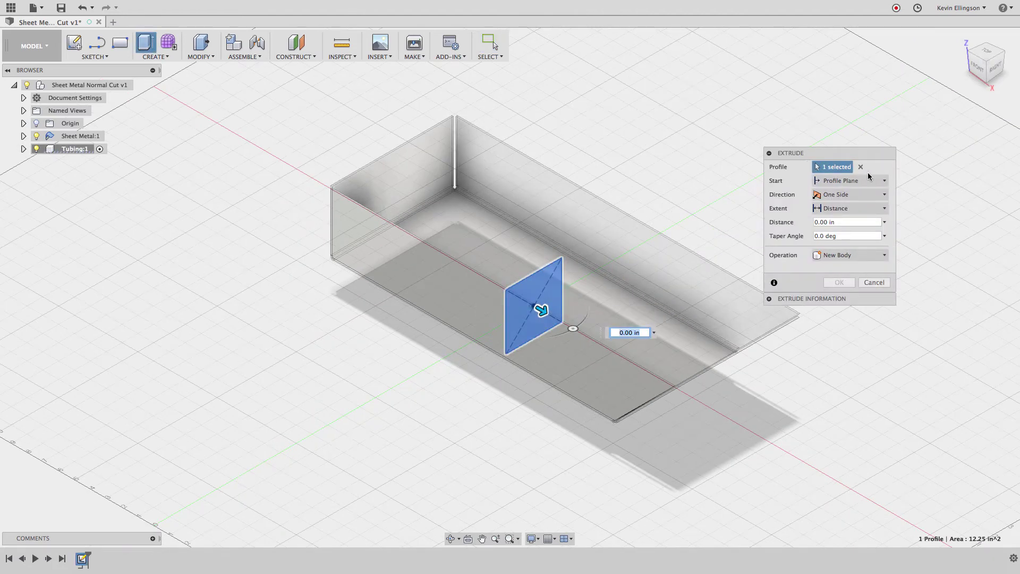
pyautogui.click(850, 194)
pyautogui.click(840, 230)
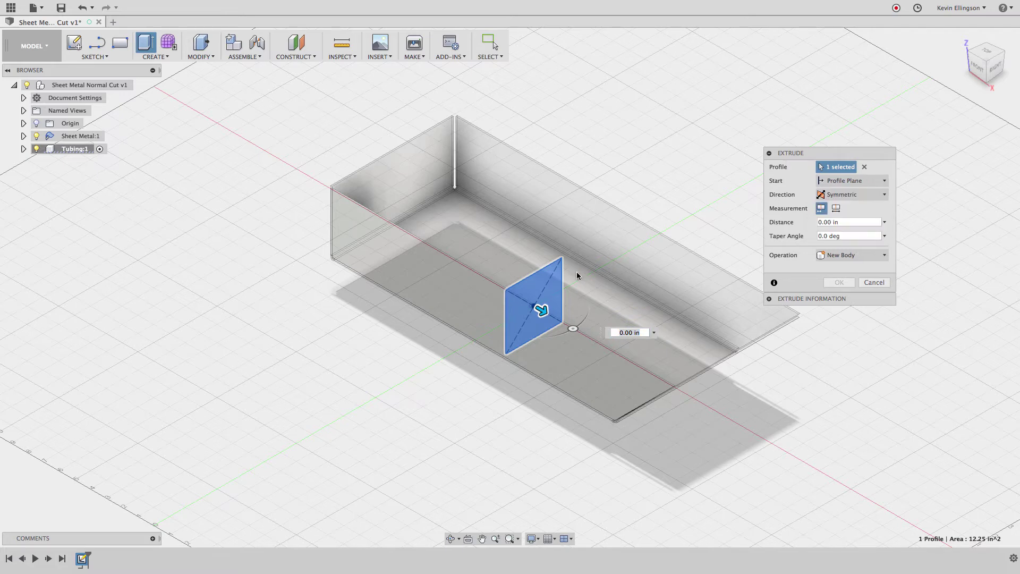
pyautogui.moveTo(542, 310); pyautogui.dragTo(800, 394)
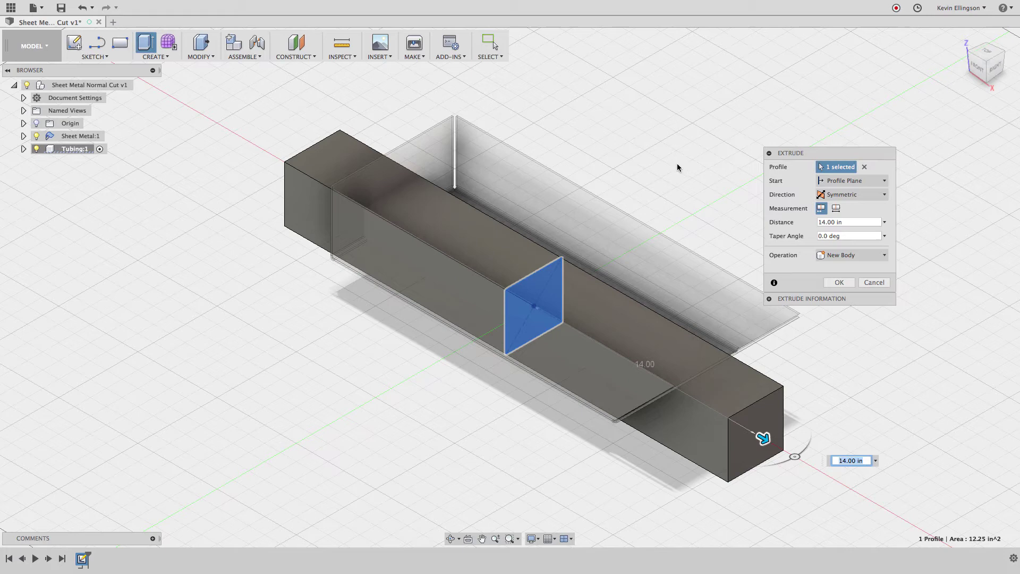
pyautogui.click(836, 283)
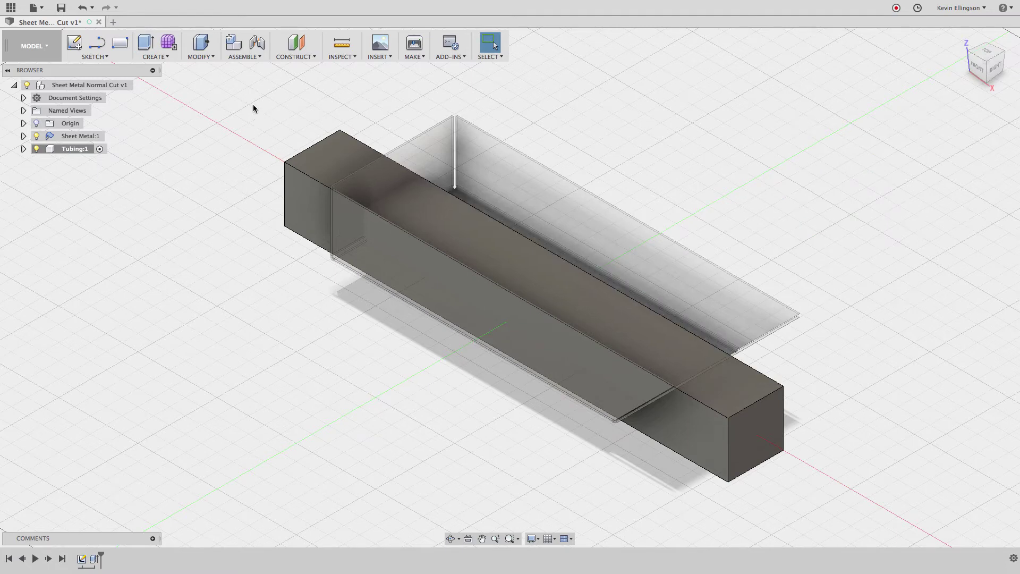
# - Fillet the bar's four long edges at 0.25 in
pyautogui.press('f')
pyautogui.click(320, 181)
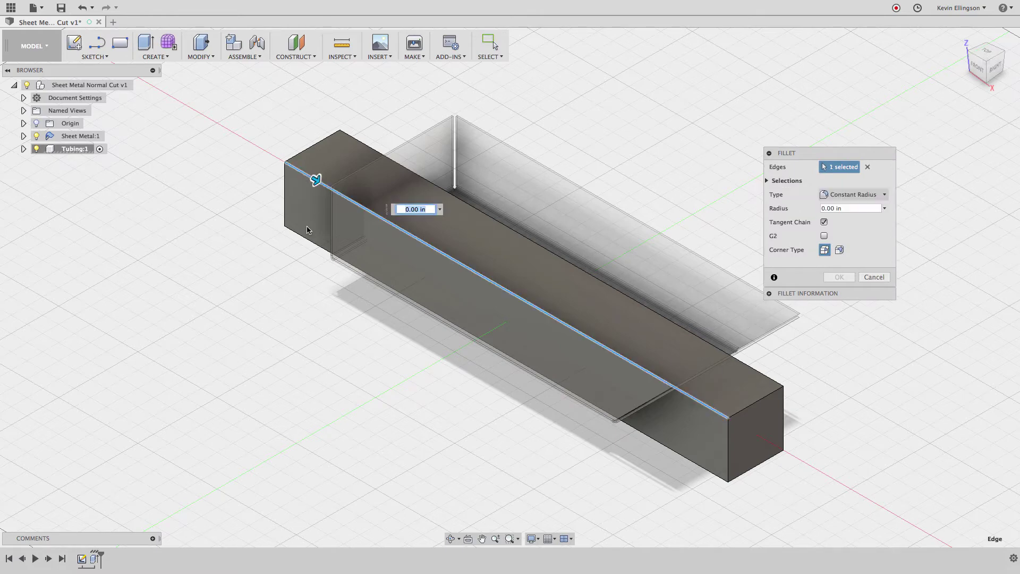
pyautogui.click(304, 237)
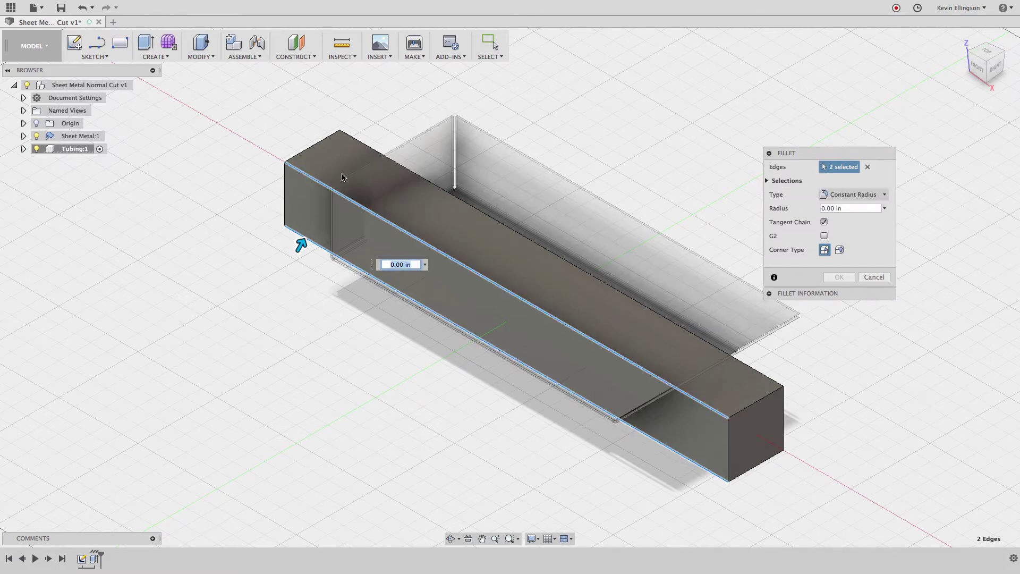
pyautogui.keyDown('shift'); pyautogui.moveTo(318, 161); pyautogui.dragTo(298, 182, button='middle'); pyautogui.keyUp('shift')
pyautogui.click(299, 180)
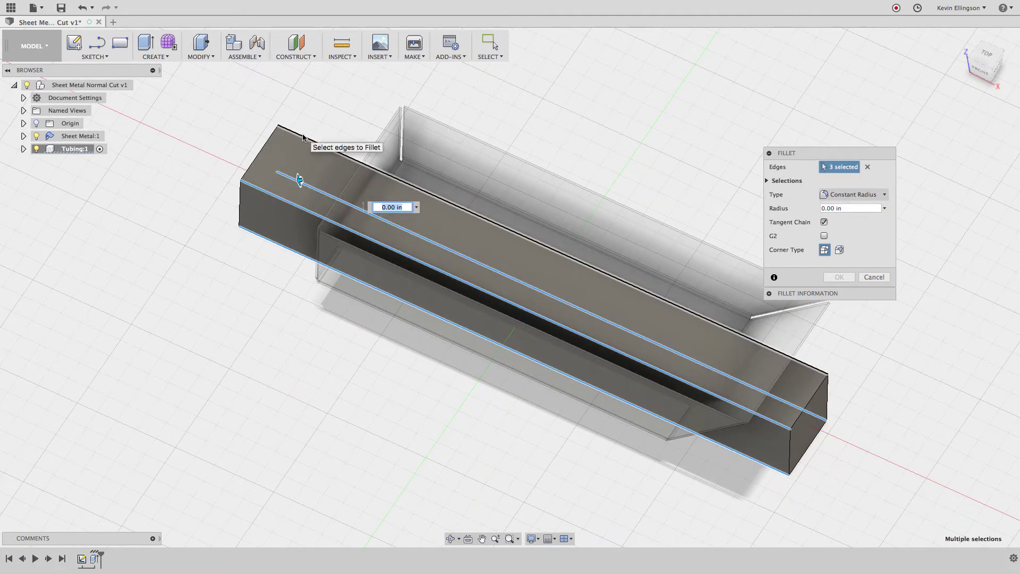
pyautogui.click(300, 135)
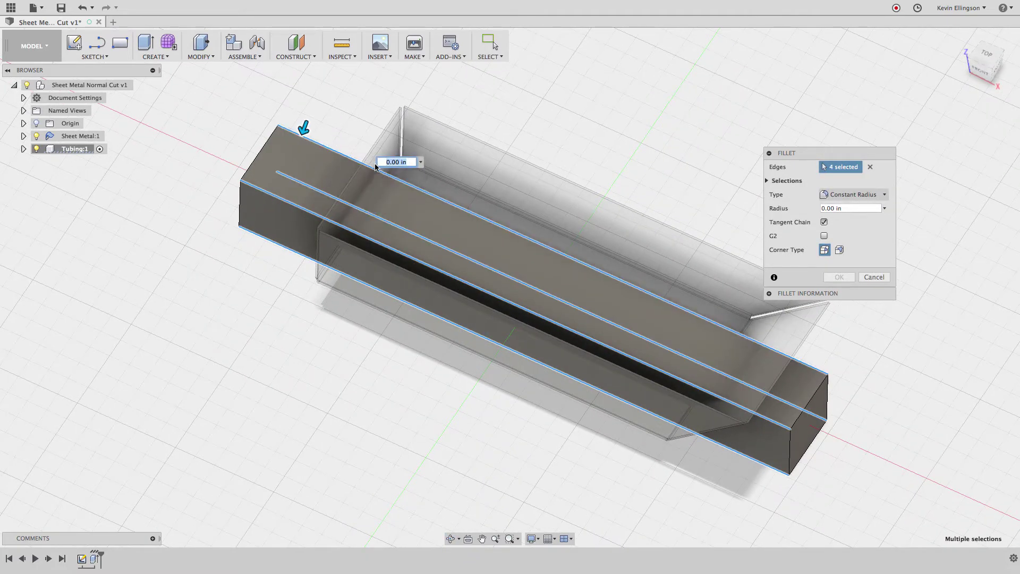
pyautogui.press('BackSpace')
pyautogui.write('.25')
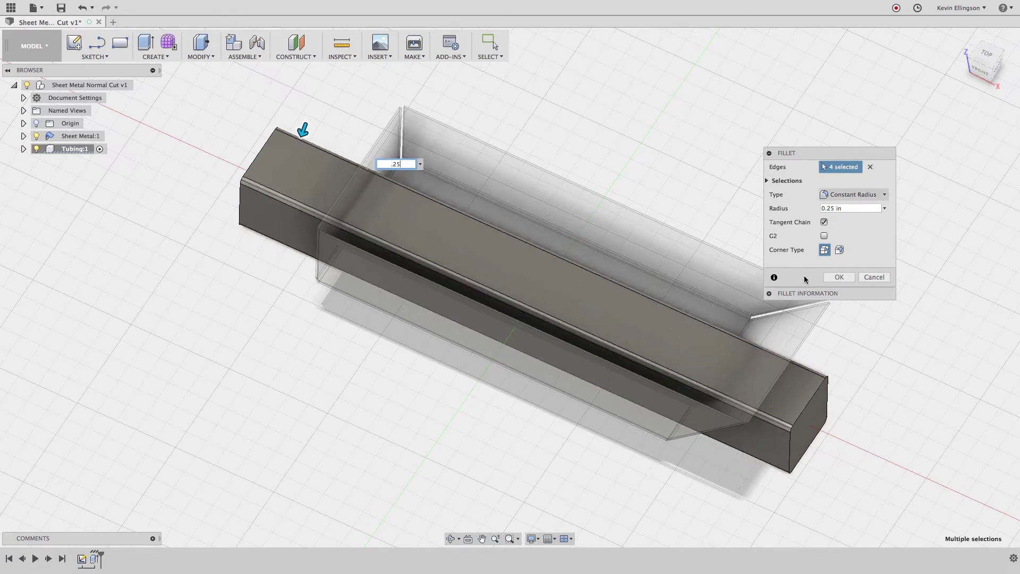
pyautogui.click(840, 277)
# - Shell the bar through both end faces with 0.125 in walls
pyautogui.keyDown('shift'); pyautogui.moveTo(720, 296); pyautogui.dragTo(529, 244, button='middle'); pyautogui.keyUp('shift')
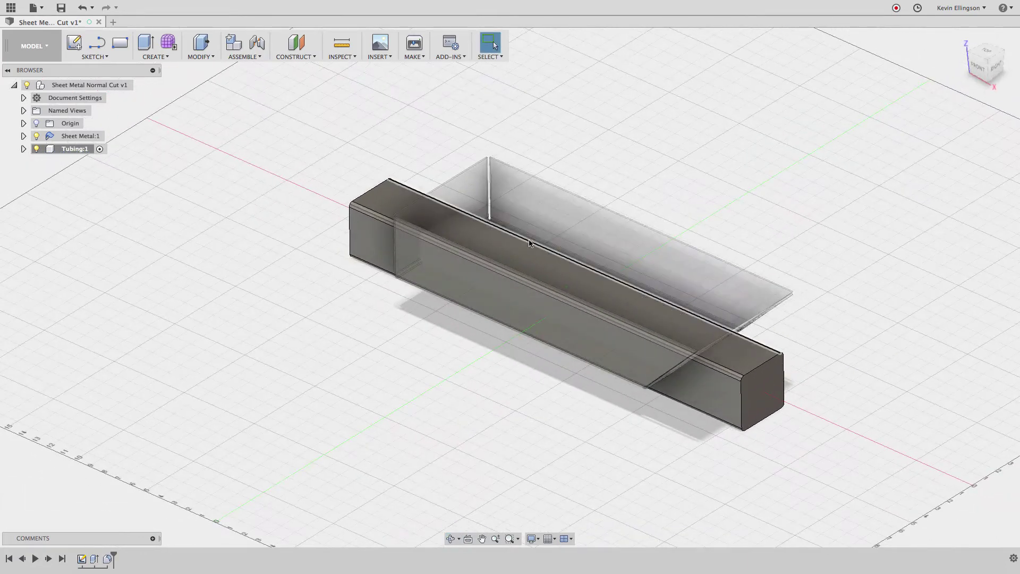
pyautogui.click(208, 58)
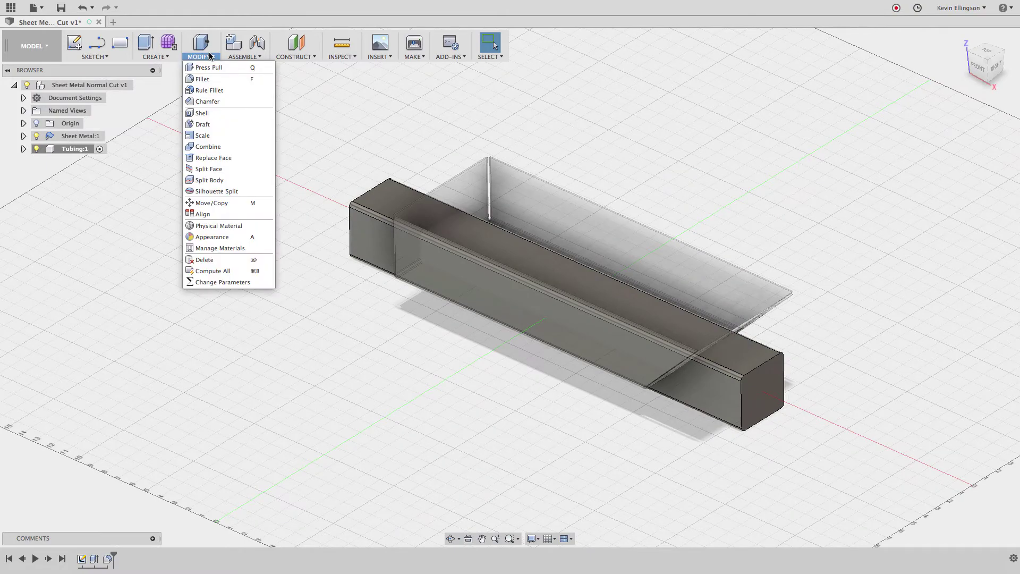
pyautogui.click(210, 109)
pyautogui.click(767, 387)
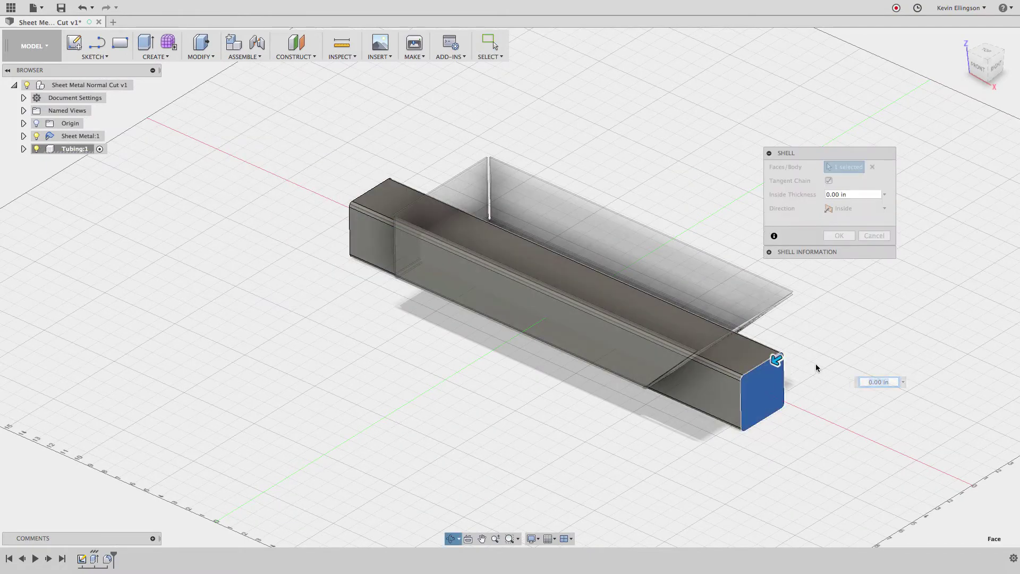
pyautogui.keyDown('shift'); pyautogui.moveTo(815, 365); pyautogui.dragTo(354, 423, button='middle'); pyautogui.keyUp('shift')
pyautogui.click(346, 403)
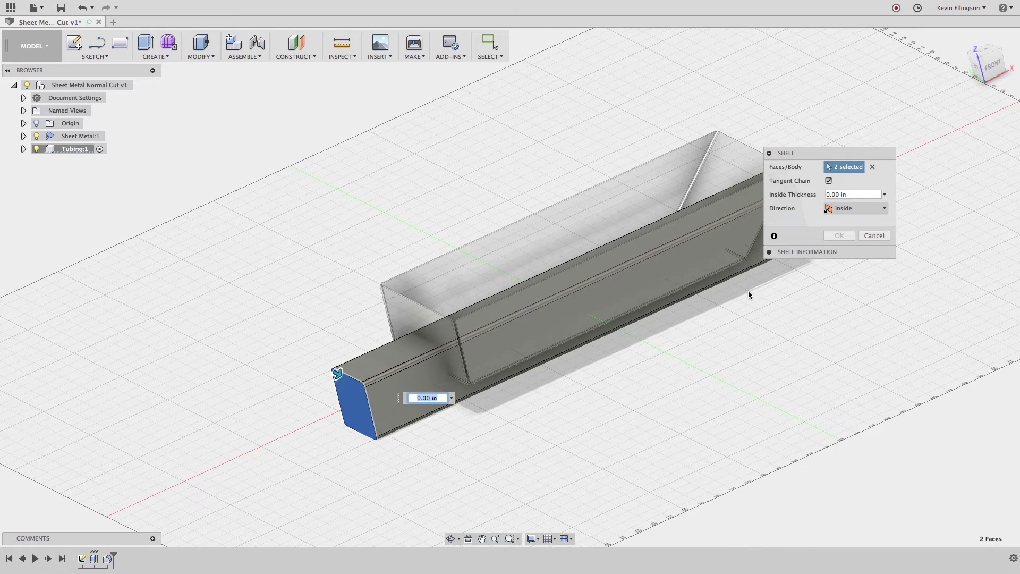
pyautogui.click(849, 194)
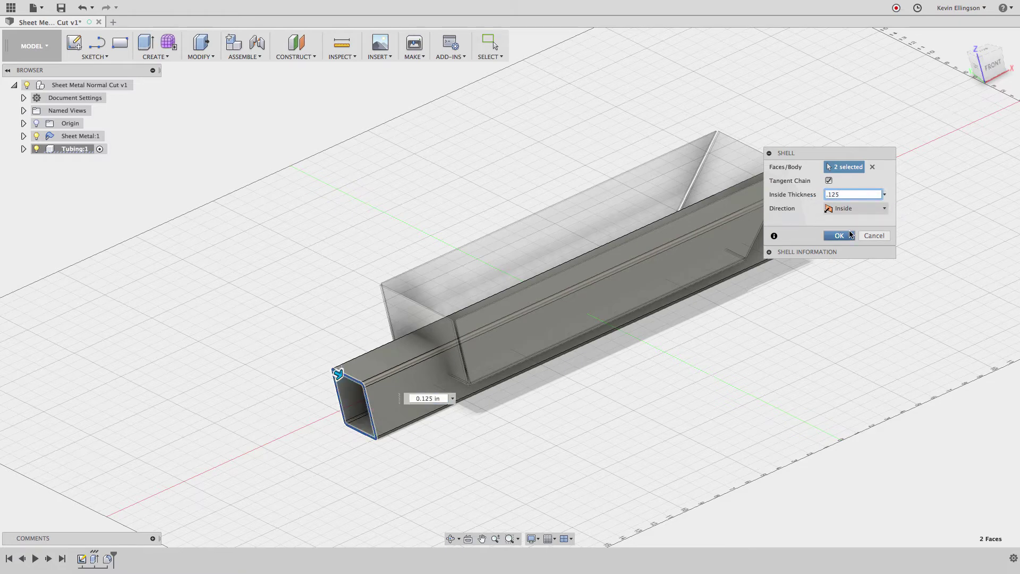
pyautogui.click(839, 236)
pyautogui.click(966, 38)
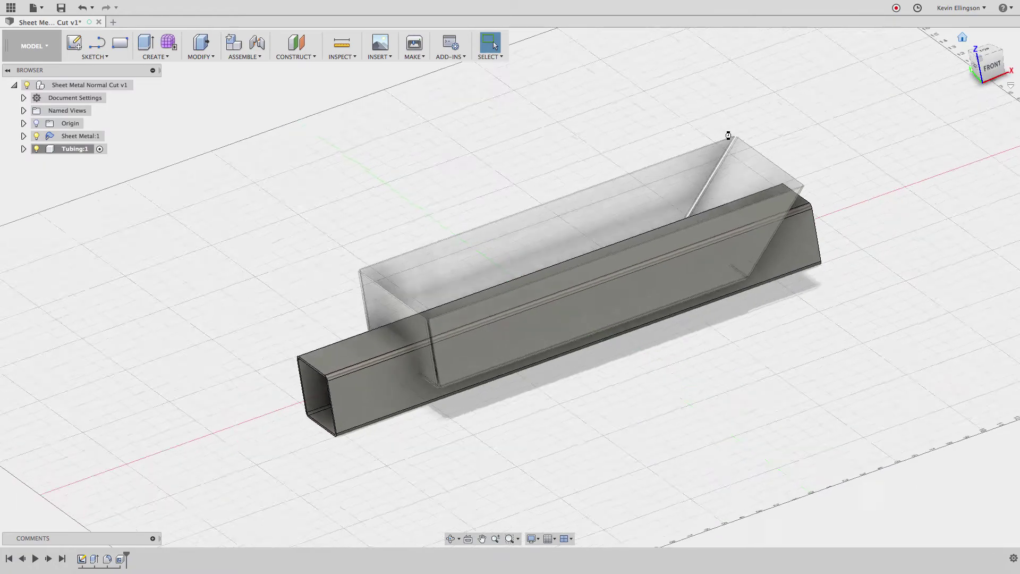
# - Activate the top-level design and orbit around the tray and tube before returning home
pyautogui.click(139, 86)
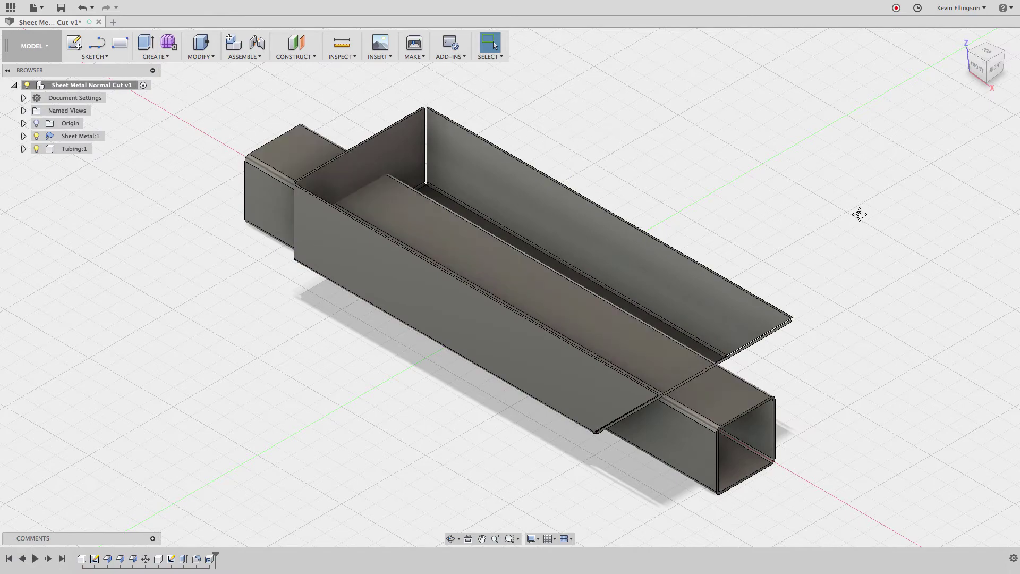
pyautogui.moveTo(859, 214); pyautogui.dragTo(843, 189, button='middle')
pyautogui.moveTo(842, 223); pyautogui.dragTo(667, 231)
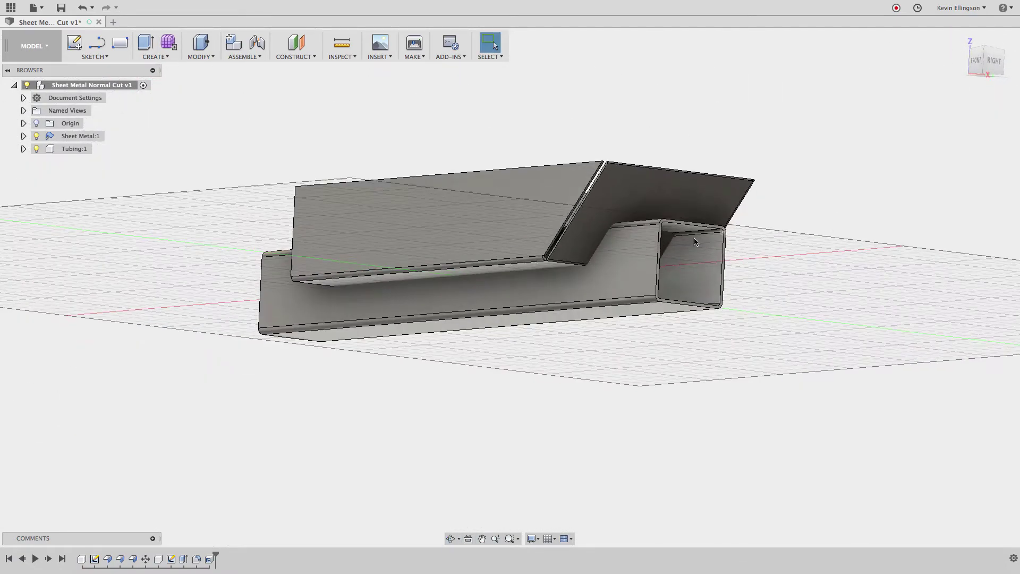
pyautogui.press('Escape')
pyautogui.keyDown('shift'); pyautogui.moveTo(500, 273); pyautogui.dragTo(595, 283, button='middle'); pyautogui.keyUp('shift')
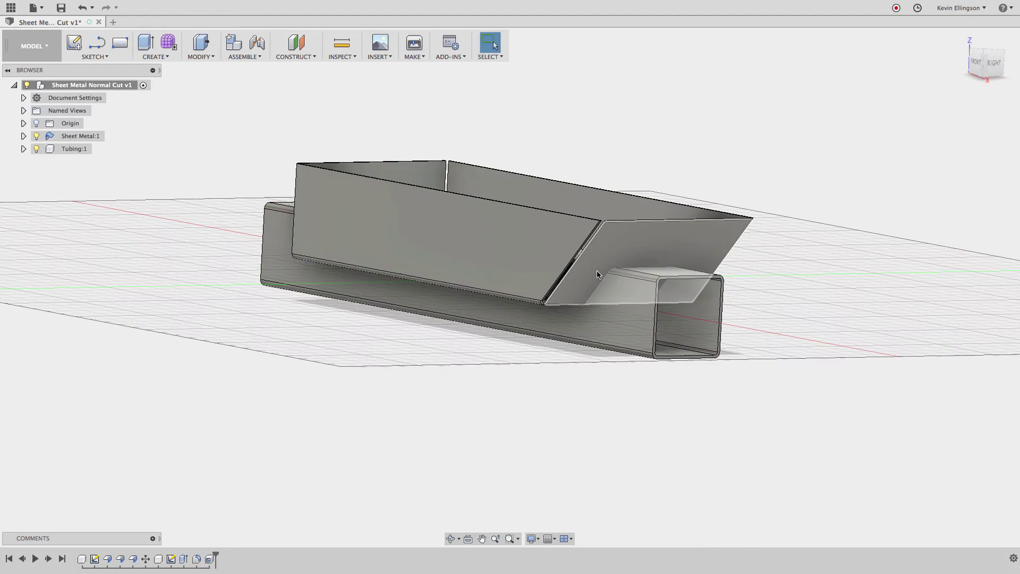
pyautogui.click(965, 38)
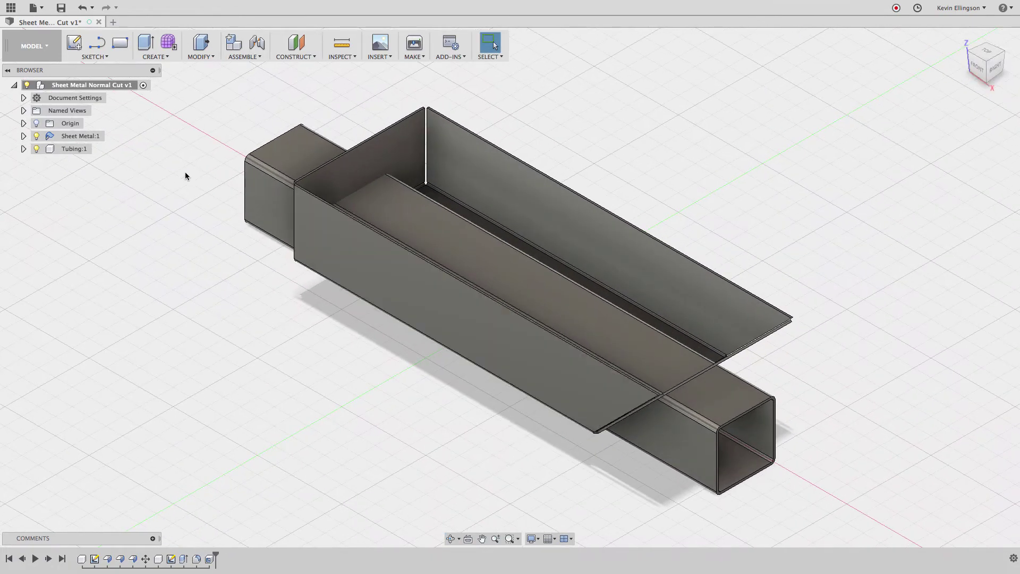
# - Ground the Tubing:1 component so it stays fixed in place
pyautogui.rightClick(82, 136)
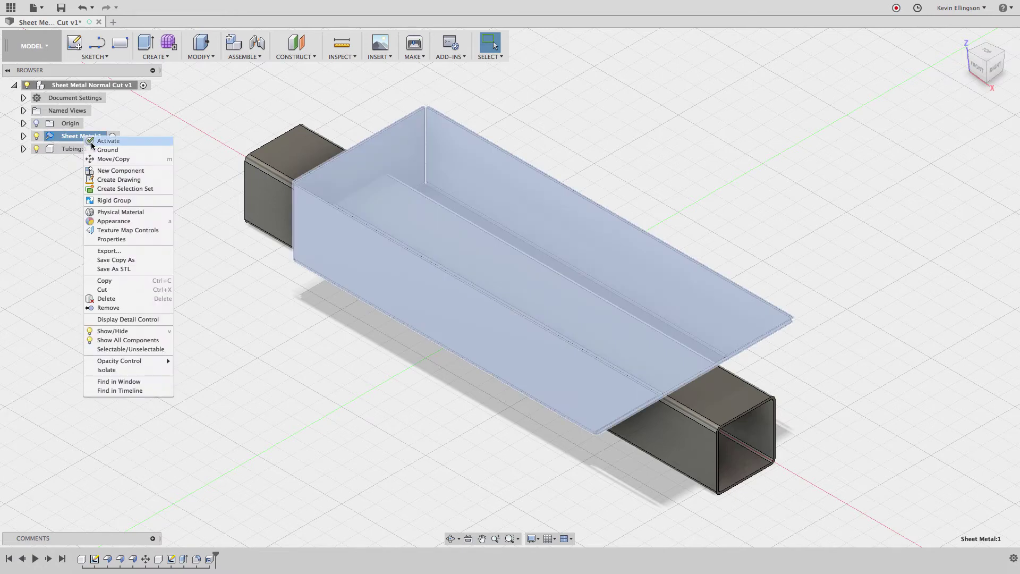
pyautogui.click(79, 149)
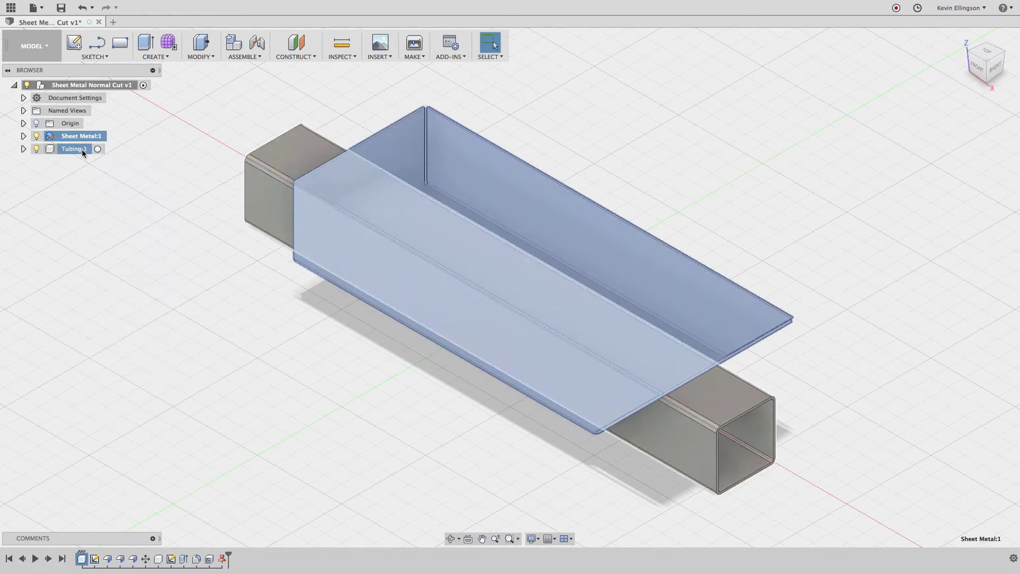
pyautogui.rightClick(82, 149)
pyautogui.click(98, 165)
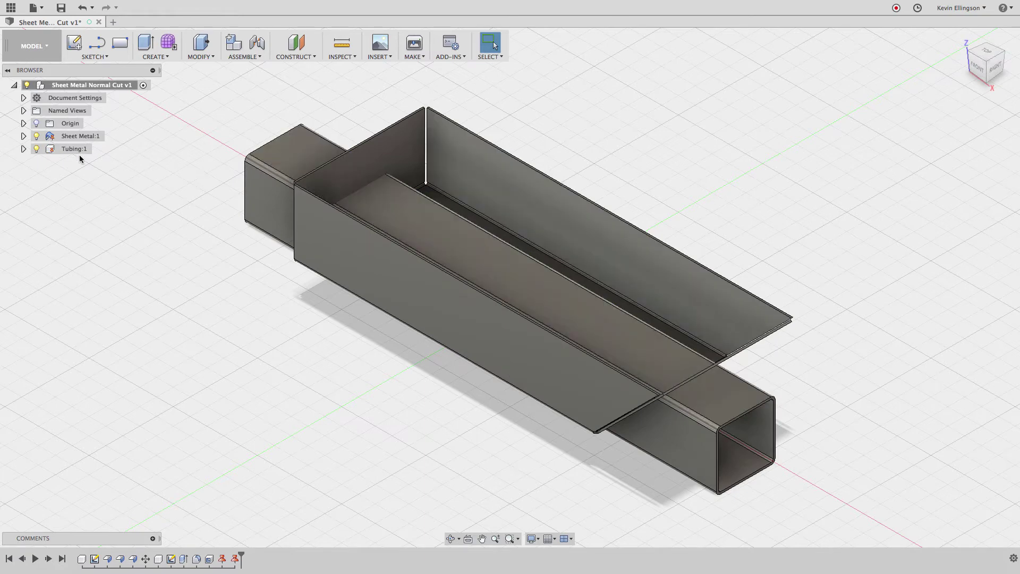
# - Hide the sheet metal tray, activate Tubing:1, and switch to the PATCH workspace
pyautogui.click(36, 137)
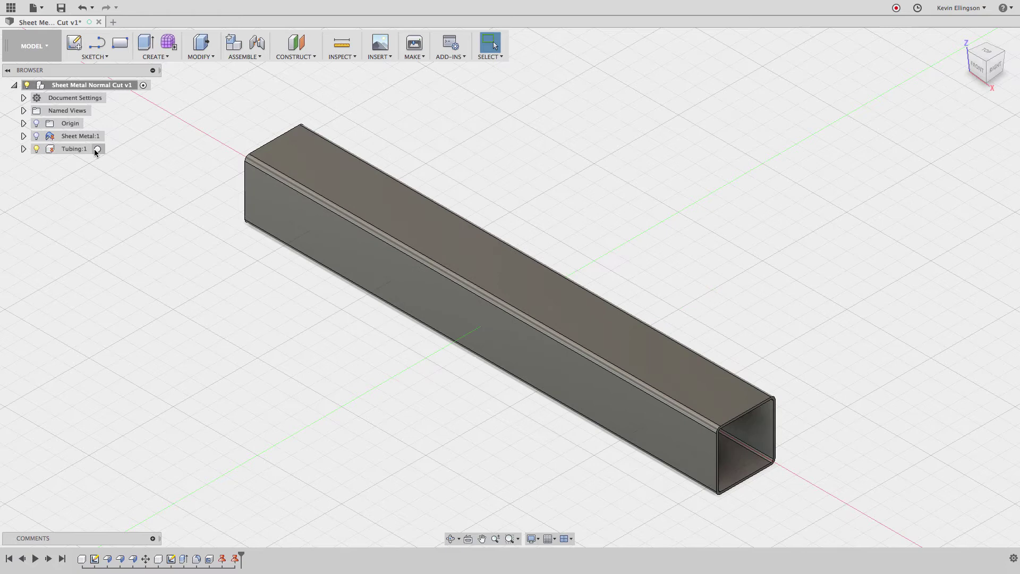
pyautogui.click(98, 150)
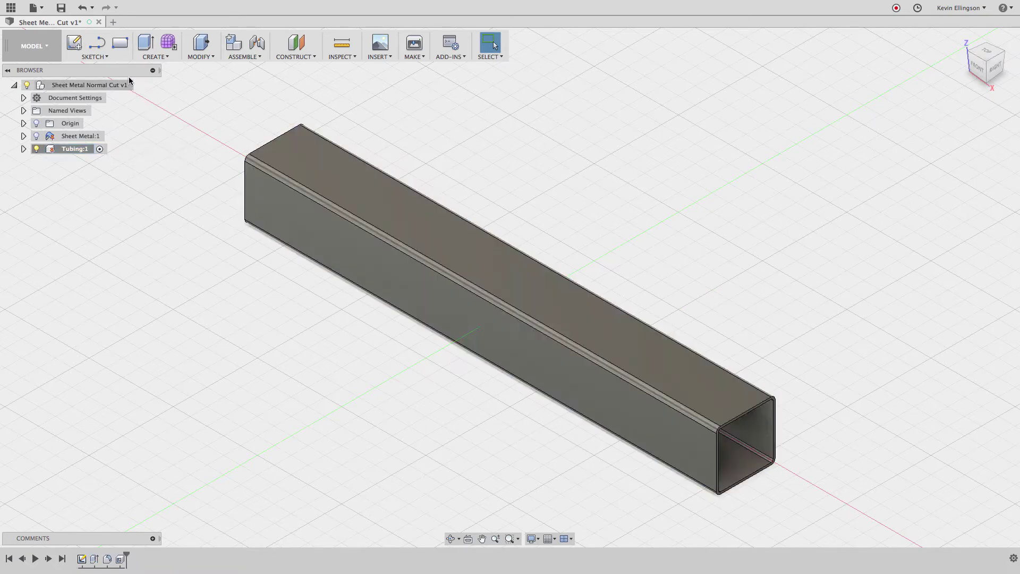
pyautogui.click(43, 49)
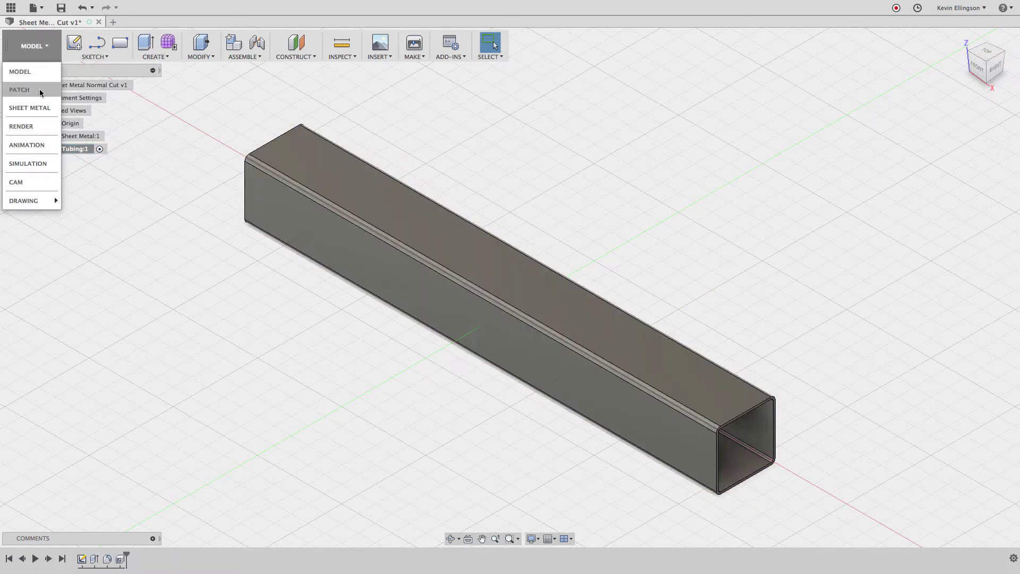
pyautogui.click(29, 90)
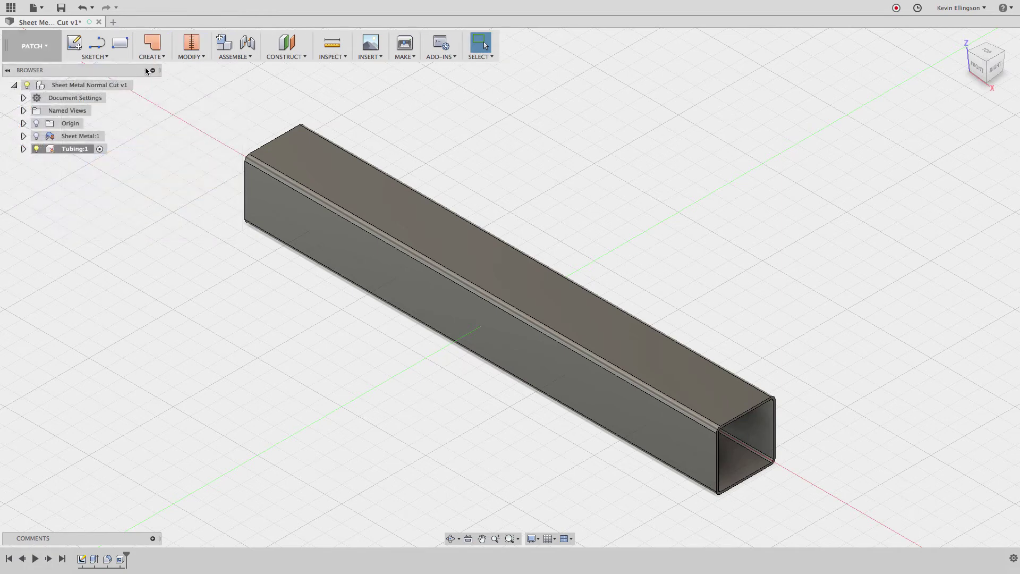
# - Create an offset surface of the tube faces at a distance of 0.0625 in
pyautogui.click(157, 57)
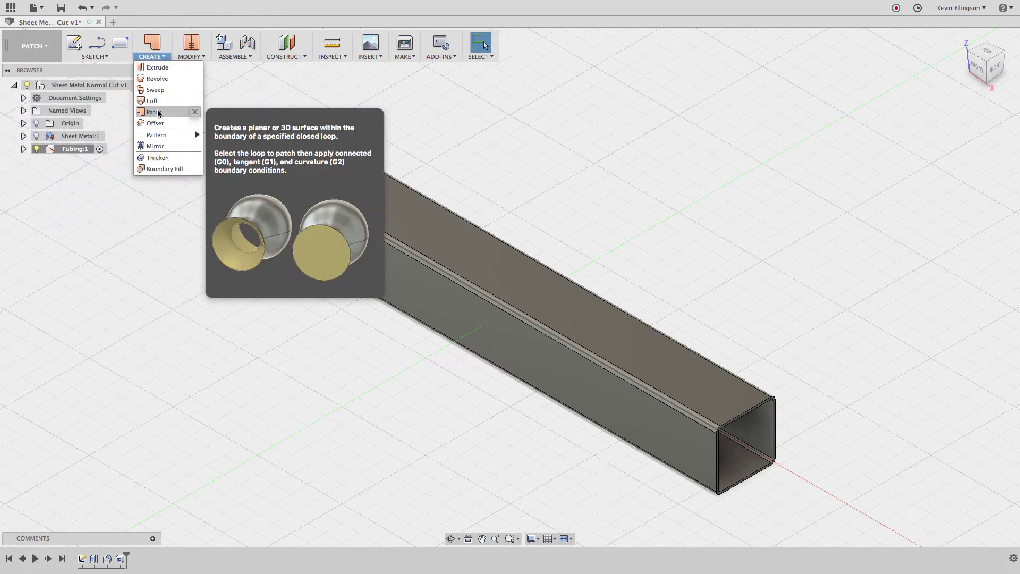
pyautogui.click(196, 122)
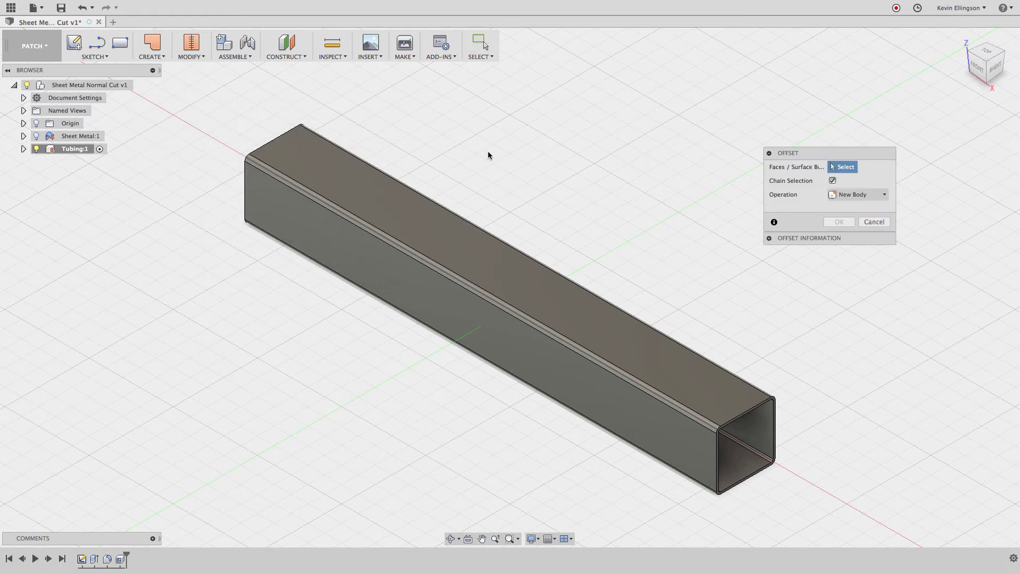
pyautogui.click(453, 222)
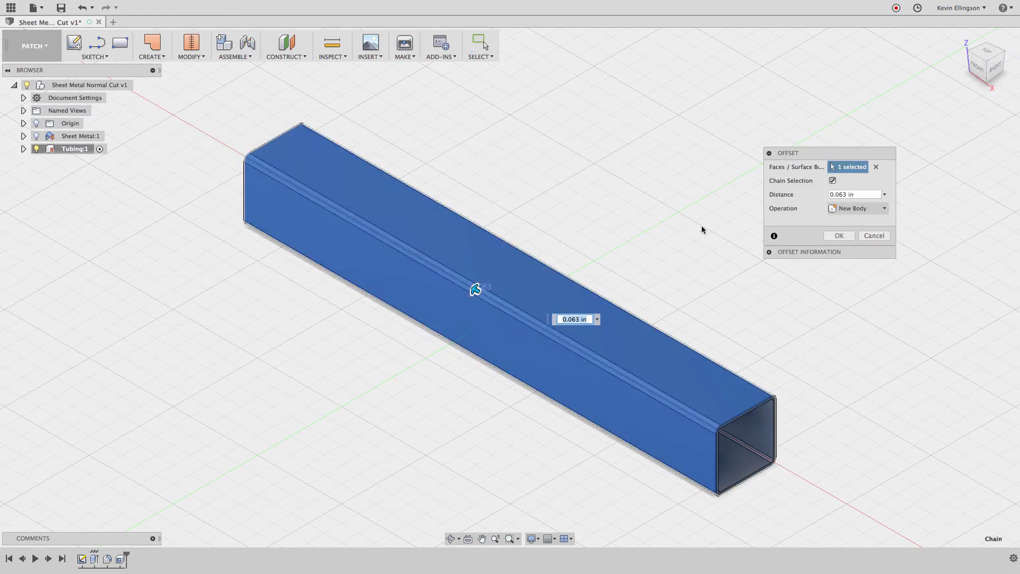
pyautogui.click(855, 194)
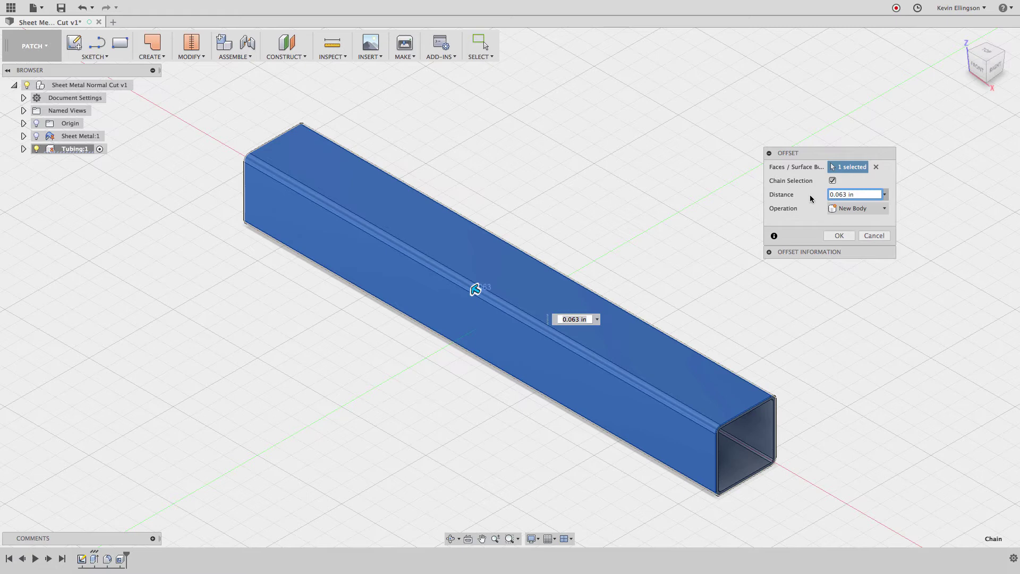
pyautogui.press('super+a')
pyautogui.write('.06')
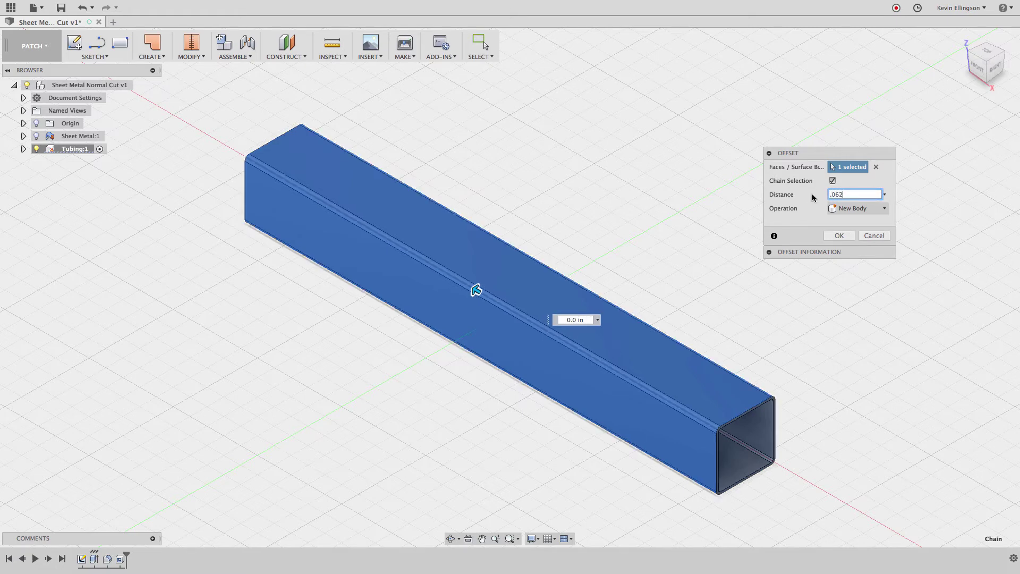
pyautogui.write('25')
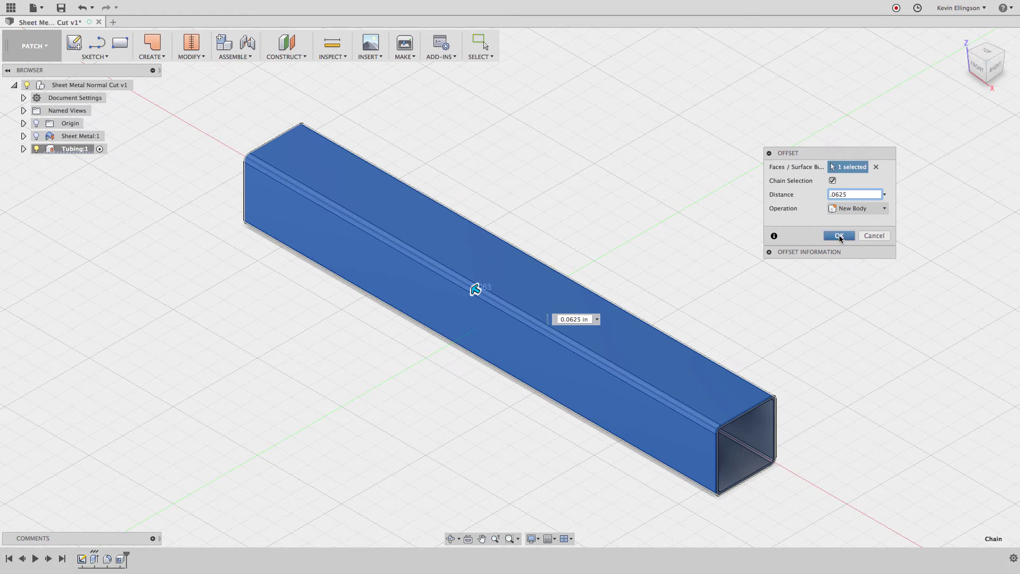
pyautogui.click(839, 235)
# - Show Sheet Metal:1 again, fit the view, and expand the Tubing component
pyautogui.scroll(5, 781, 390)
pyautogui.scroll(-5, 762, 348)
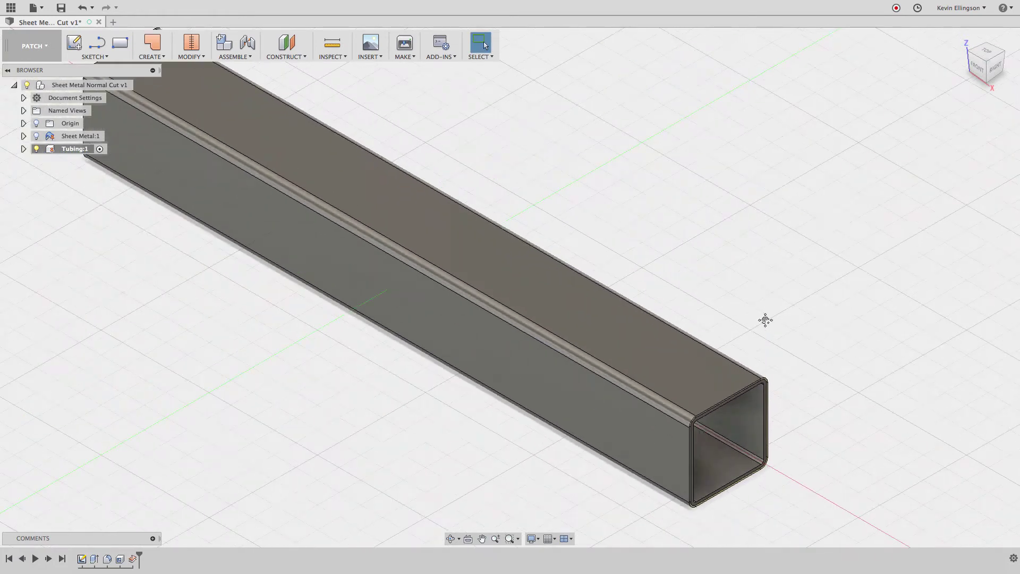
pyautogui.click(37, 137)
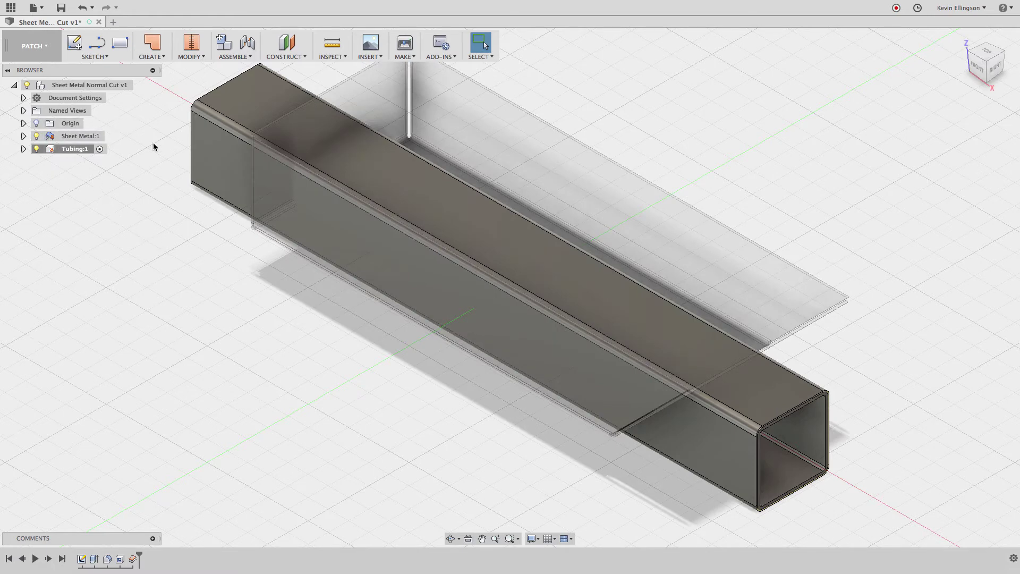
pyautogui.press('F6')
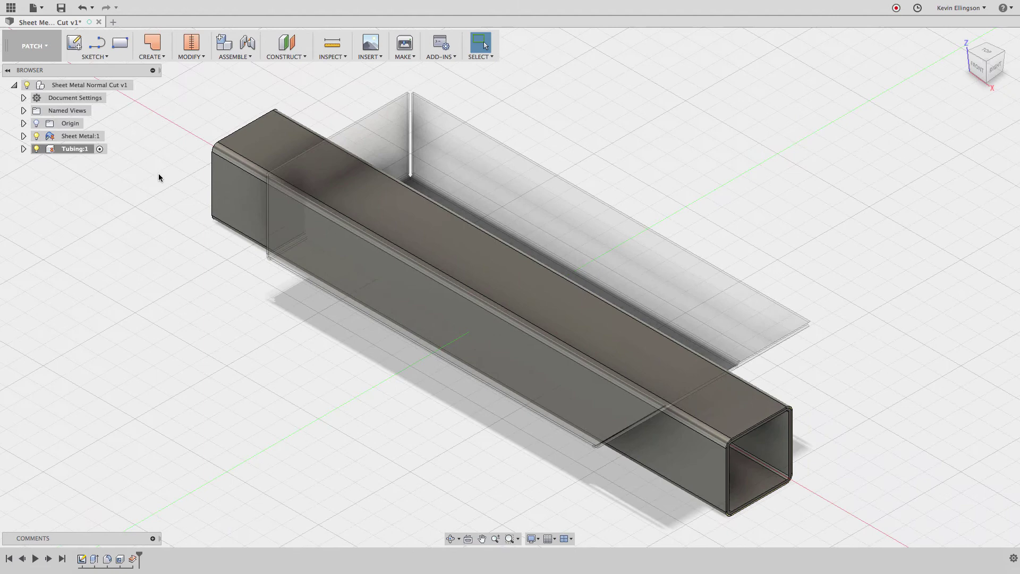
pyautogui.click(24, 149)
# - Hide tube Body1, activate Sheet Metal:1, and return to the Model workspace
pyautogui.click(33, 174)
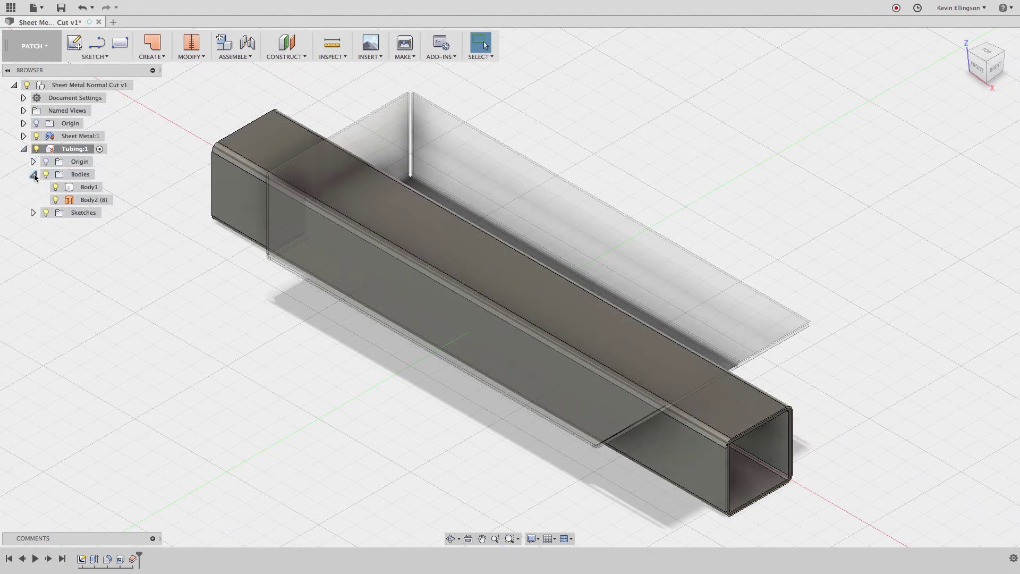
pyautogui.click(56, 187)
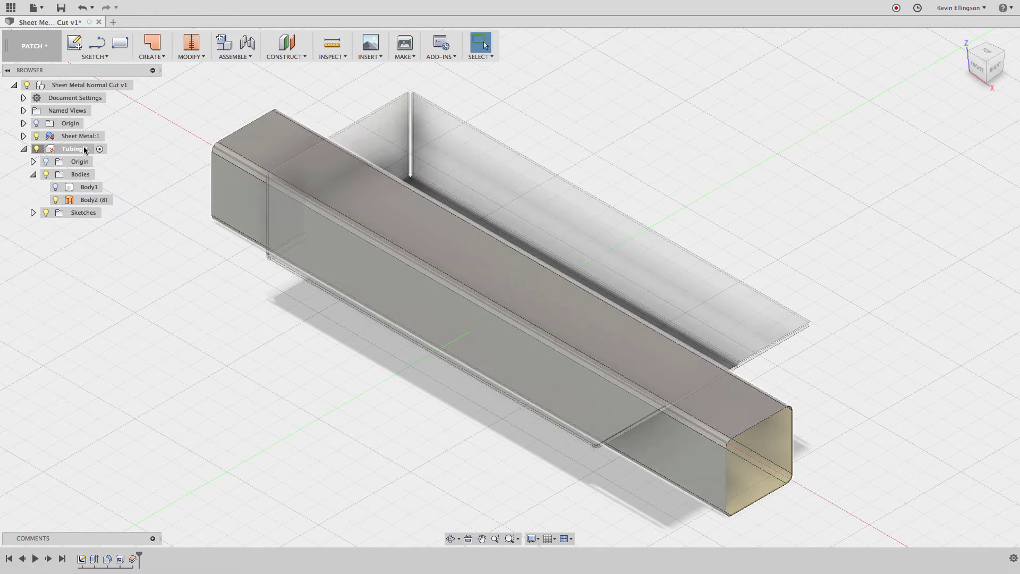
pyautogui.click(111, 136)
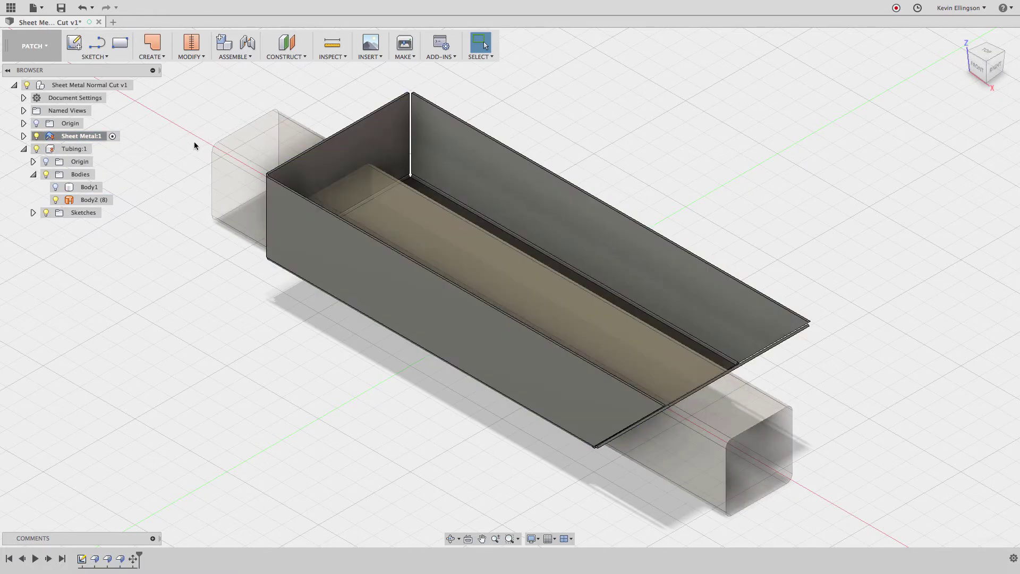
pyautogui.click(32, 46)
pyautogui.click(30, 74)
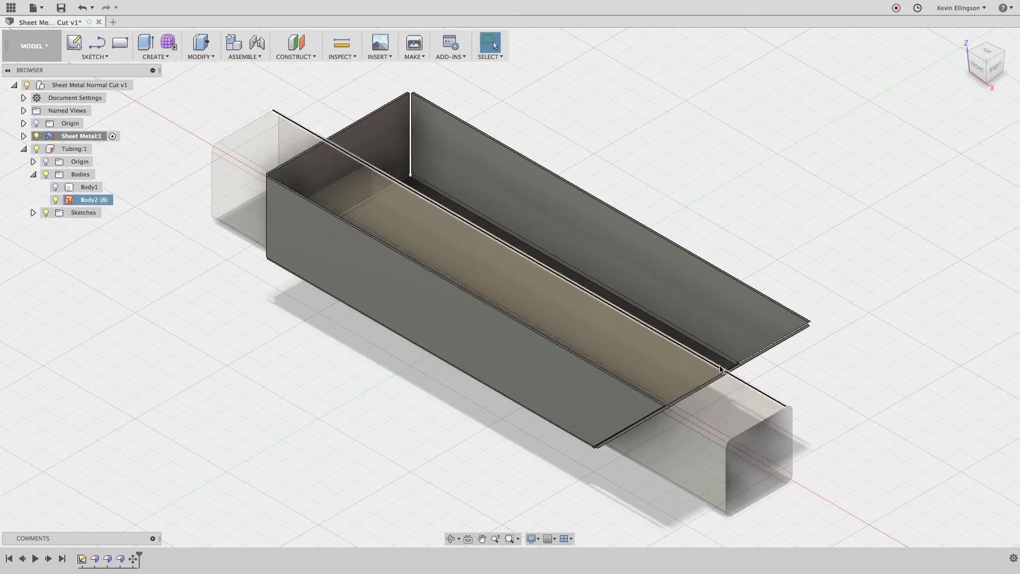
pyautogui.keyDown('shift'); pyautogui.moveTo(691, 361); pyautogui.dragTo(726, 282, button='middle'); pyautogui.keyUp('shift')
pyautogui.scroll(6, 753, 279)
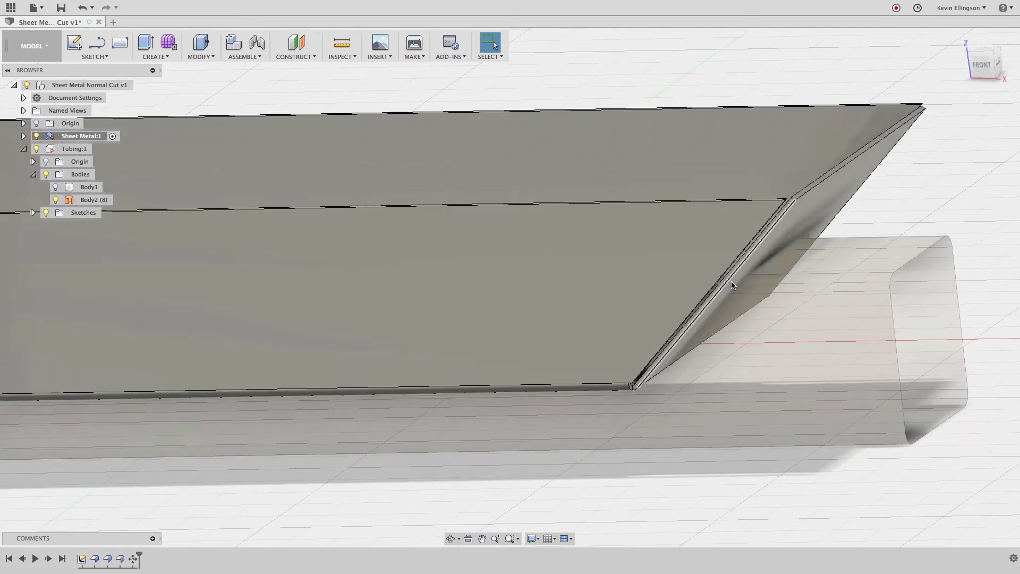
pyautogui.click(985, 65)
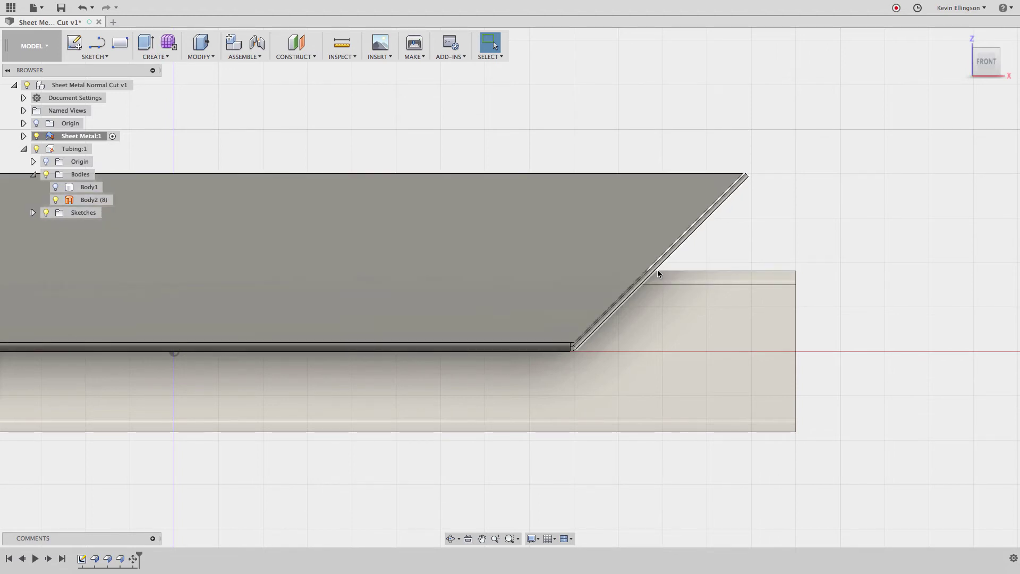
pyautogui.scroll(-2, 658, 269)
pyautogui.scroll(-1, 702, 255)
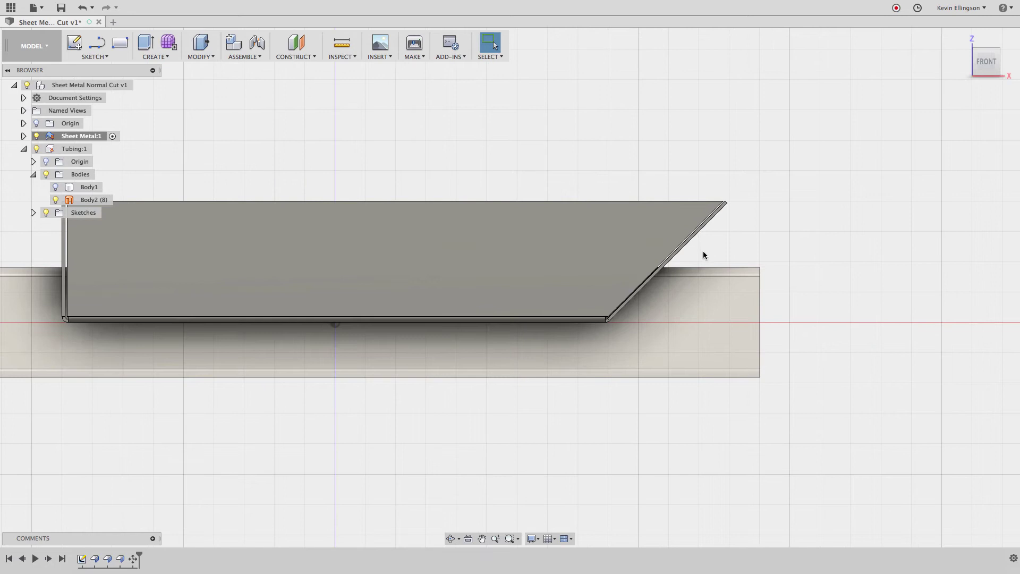
pyautogui.scroll(-2, 721, 252)
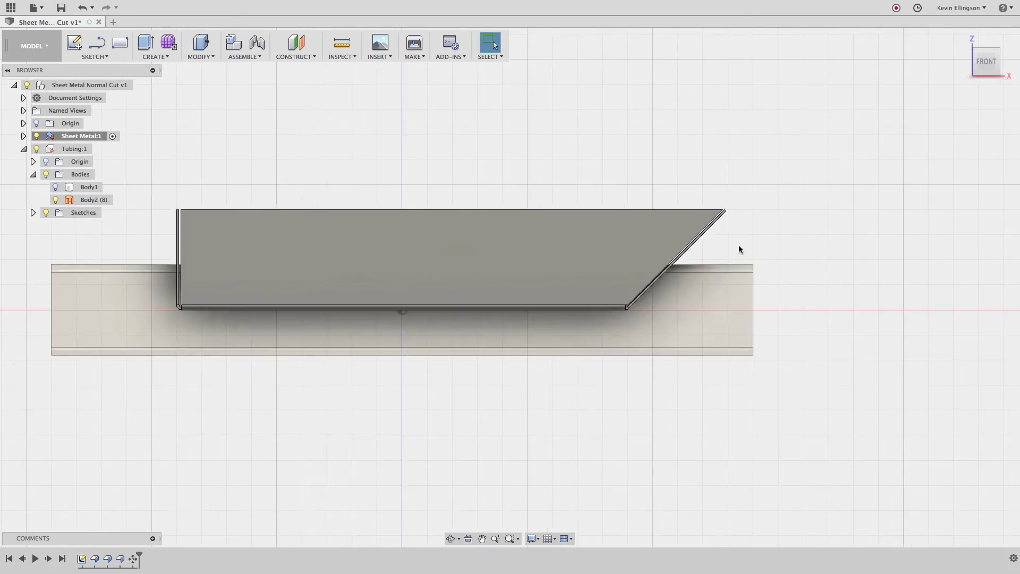
pyautogui.scroll(-1, 817, 170)
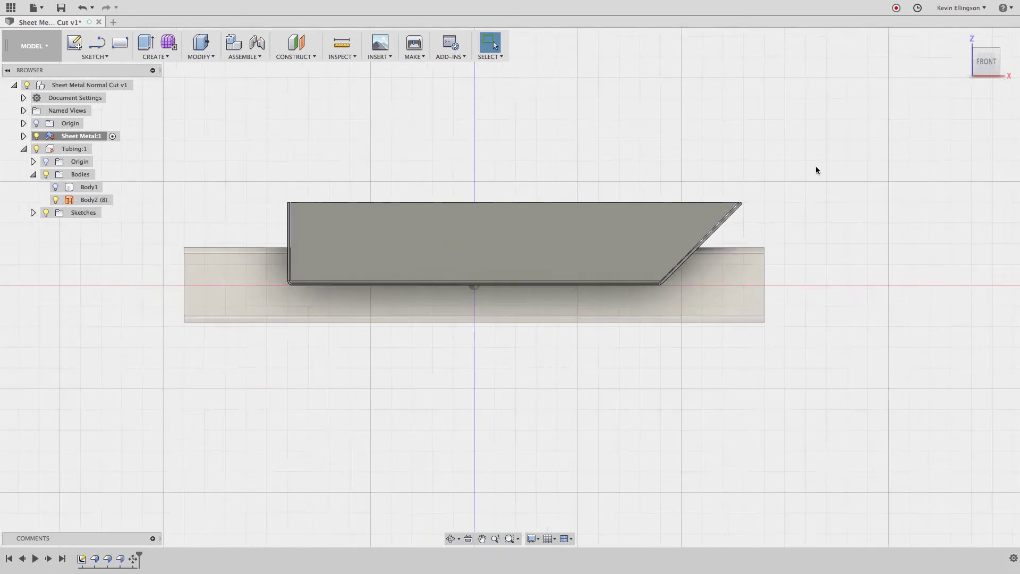
pyautogui.keyDown('shift'); pyautogui.moveTo(815, 170); pyautogui.dragTo(792, 187, button='middle'); pyautogui.keyUp('shift')
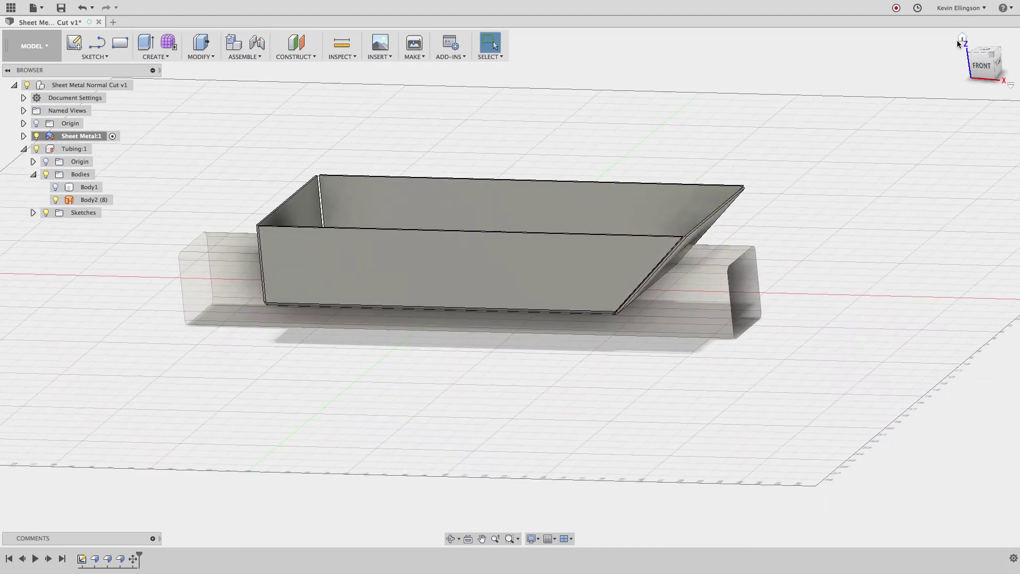
pyautogui.click(961, 39)
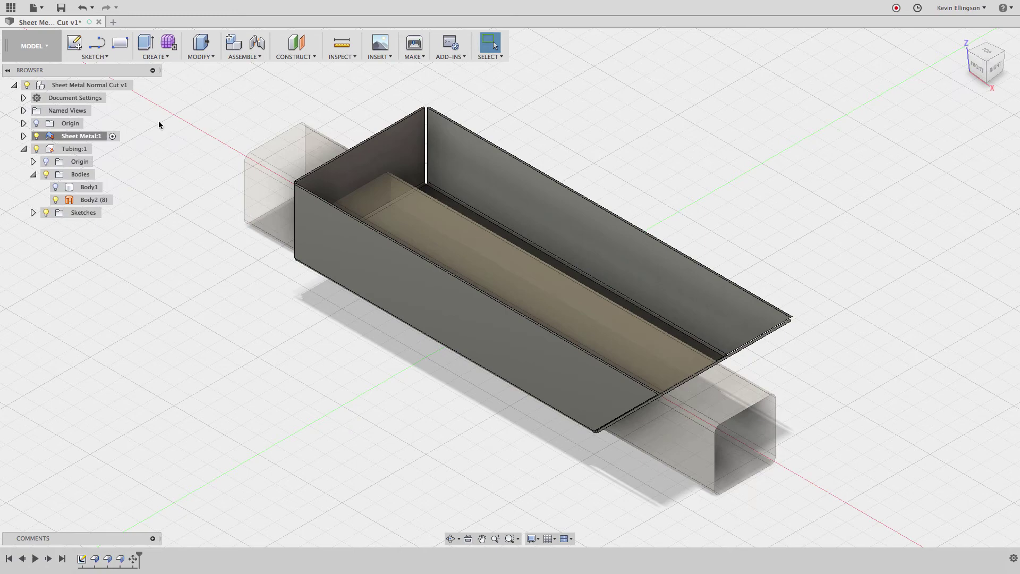
# - Start Split Face and select the tray and flange faces that cross the tube
pyautogui.click(195, 57)
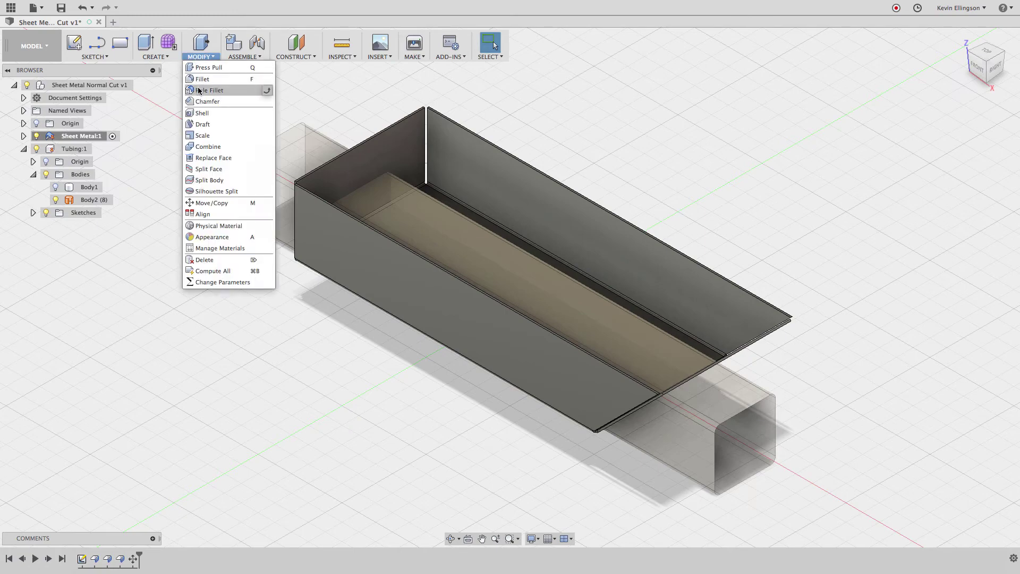
pyautogui.click(209, 168)
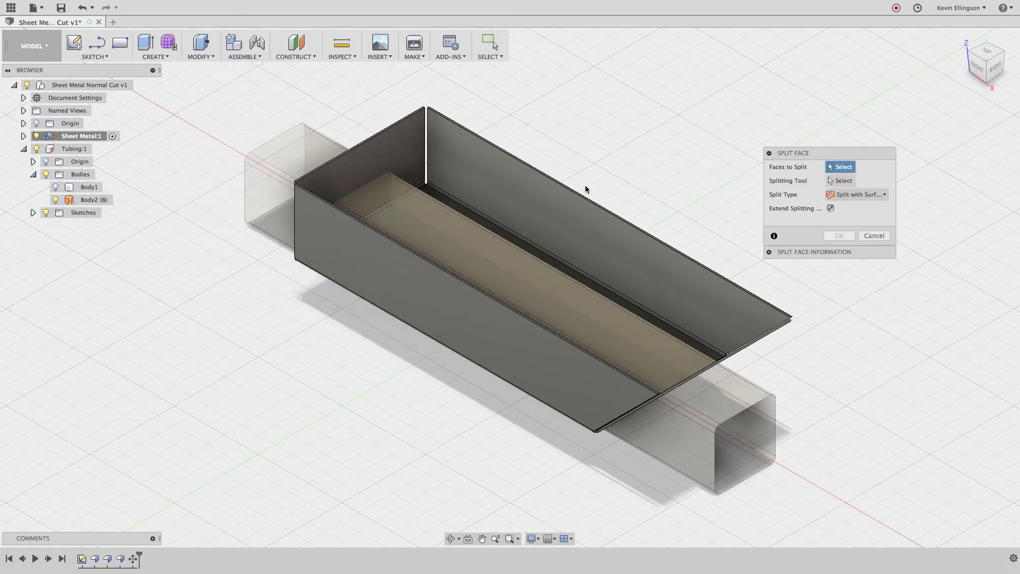
pyautogui.keyDown('shift'); pyautogui.moveTo(585, 189); pyautogui.dragTo(614, 186, button='middle'); pyautogui.keyUp('shift')
pyautogui.click(625, 239)
pyautogui.scroll(8, 531, 324)
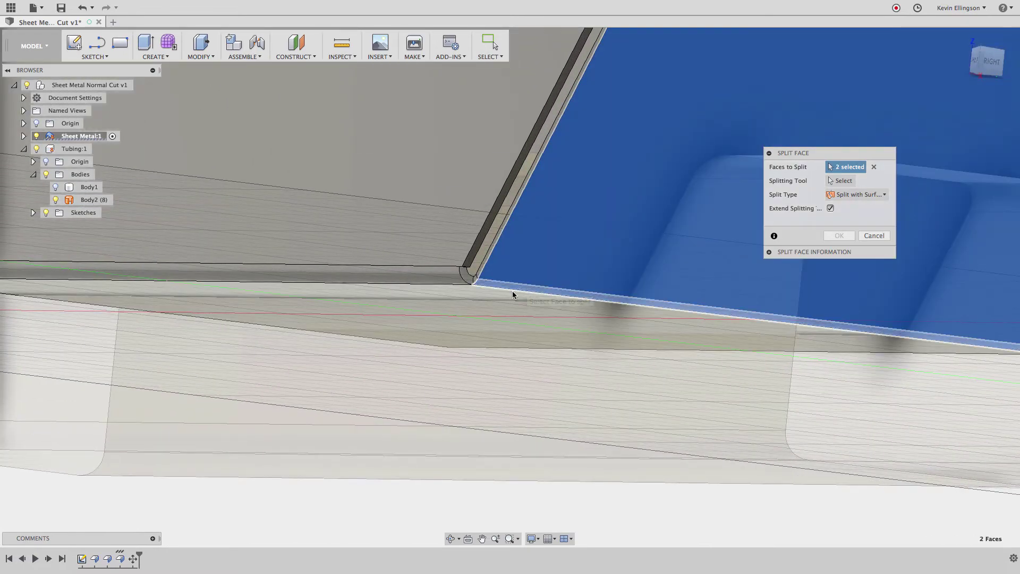
pyautogui.click(505, 295)
pyautogui.scroll(-5, 504, 297)
pyautogui.keyDown('shift'); pyautogui.moveTo(485, 291); pyautogui.dragTo(567, 219, button='middle'); pyautogui.keyUp('shift')
pyautogui.scroll(3, 386, 209)
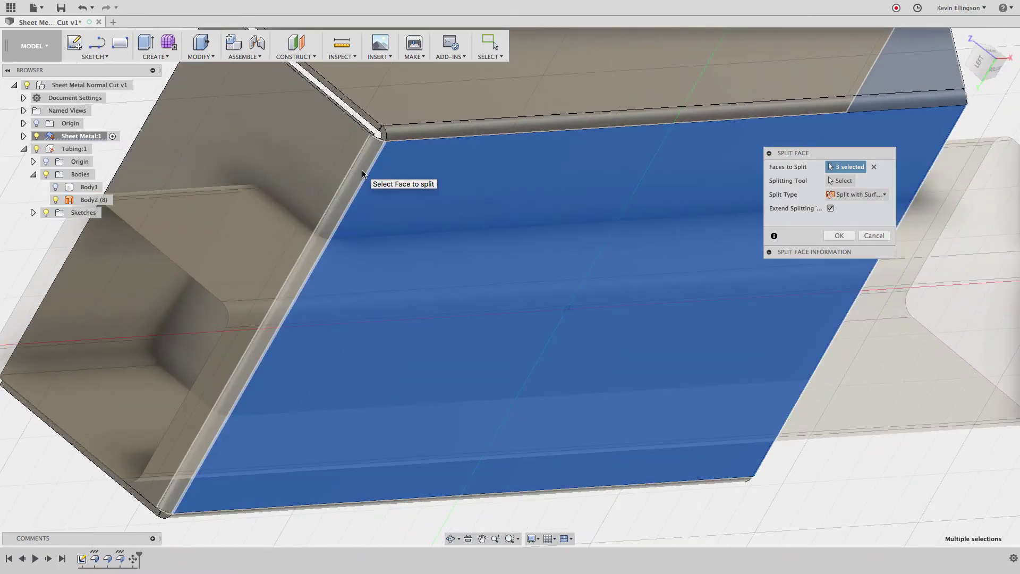
pyautogui.click(346, 171)
pyautogui.scroll(-5, 346, 171)
pyautogui.keyDown('shift'); pyautogui.moveTo(346, 170); pyautogui.dragTo(378, 274, button='middle'); pyautogui.keyUp('shift')
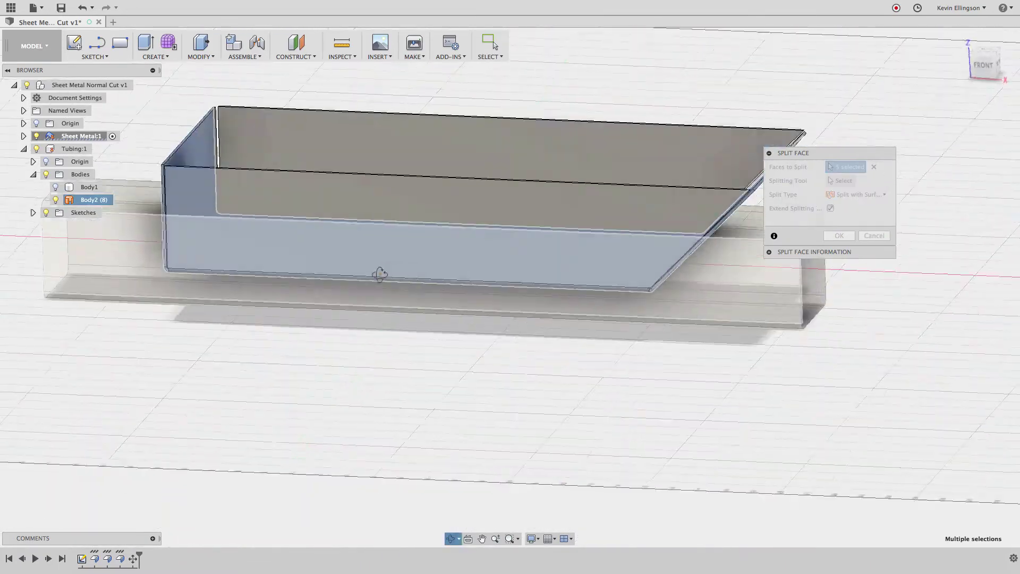
pyautogui.scroll(3, 706, 216)
# - Use the offset tube body Body2 as the splitting tool and apply the split
pyautogui.click(844, 181)
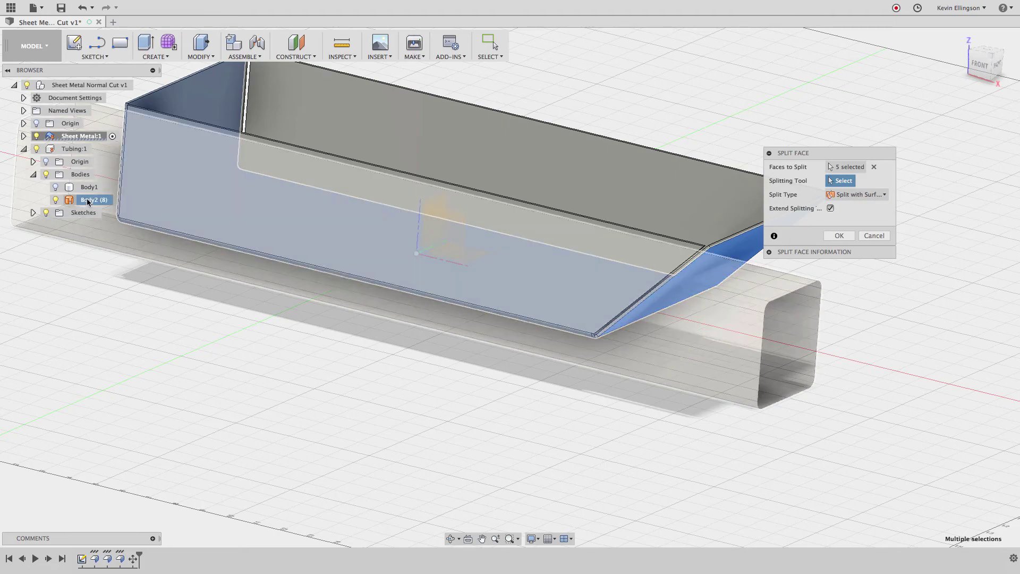
pyautogui.click(407, 325)
pyautogui.keyDown('shift'); pyautogui.moveTo(893, 324); pyautogui.dragTo(864, 303, button='middle'); pyautogui.keyUp('shift')
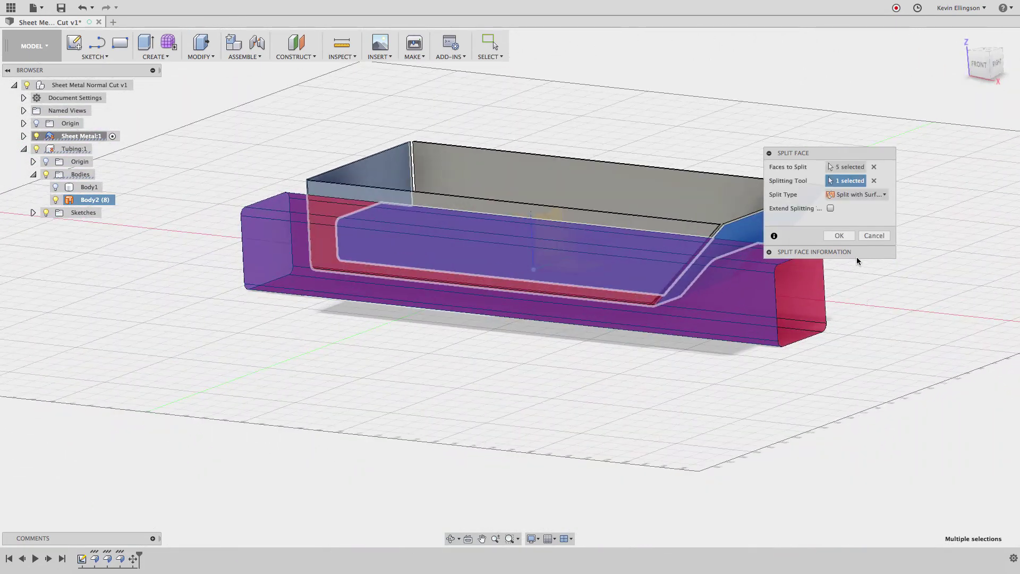
pyautogui.click(844, 239)
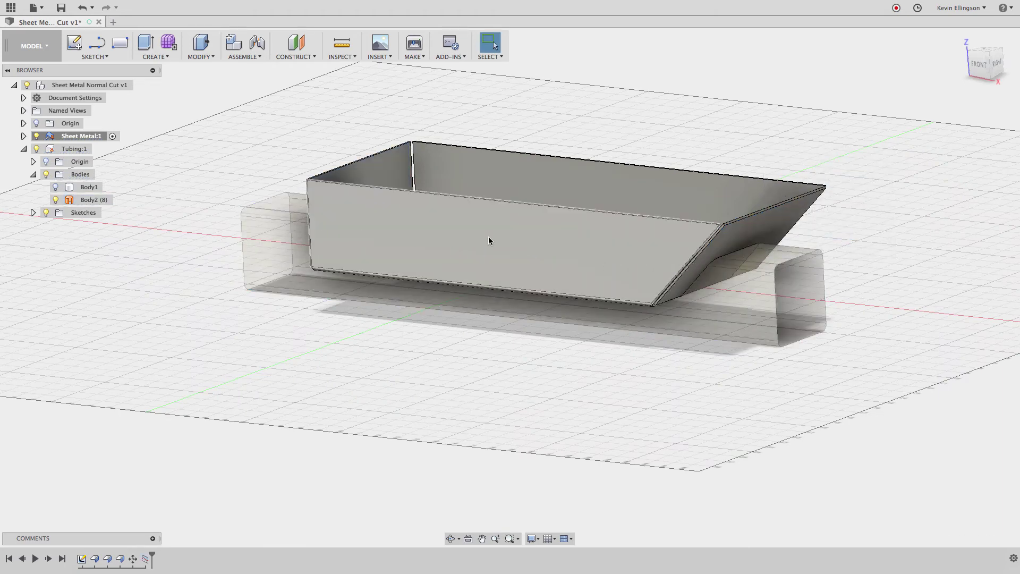
# - Hide Tubing:1, start Press Pull, and select the five split faces around the tube
pyautogui.click(36, 149)
pyautogui.keyDown('shift'); pyautogui.moveTo(159, 215); pyautogui.dragTo(263, 248, button='middle'); pyautogui.keyUp('shift')
pyautogui.rightClick(853, 256)
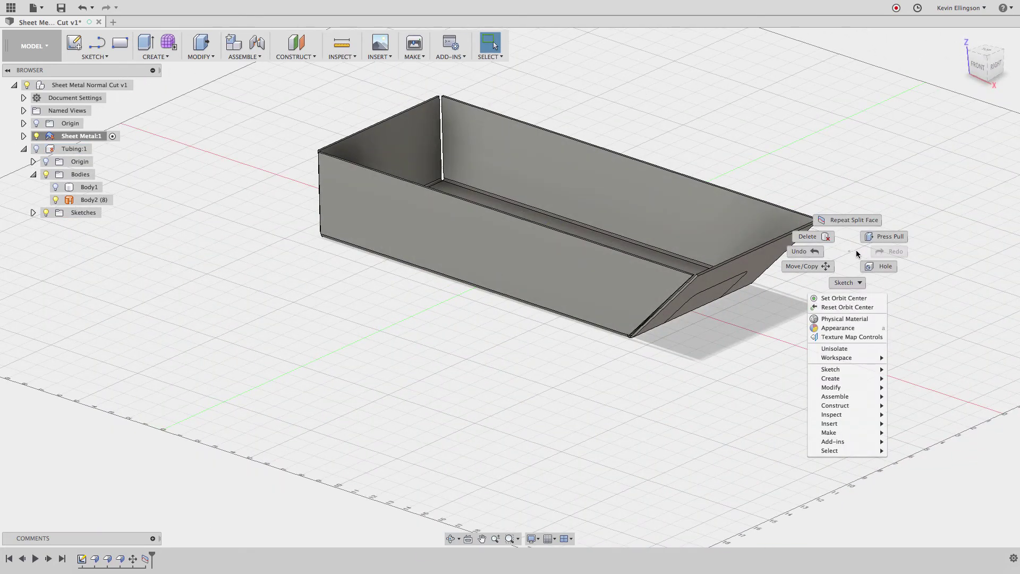
pyautogui.click(890, 234)
pyautogui.scroll(3, 829, 290)
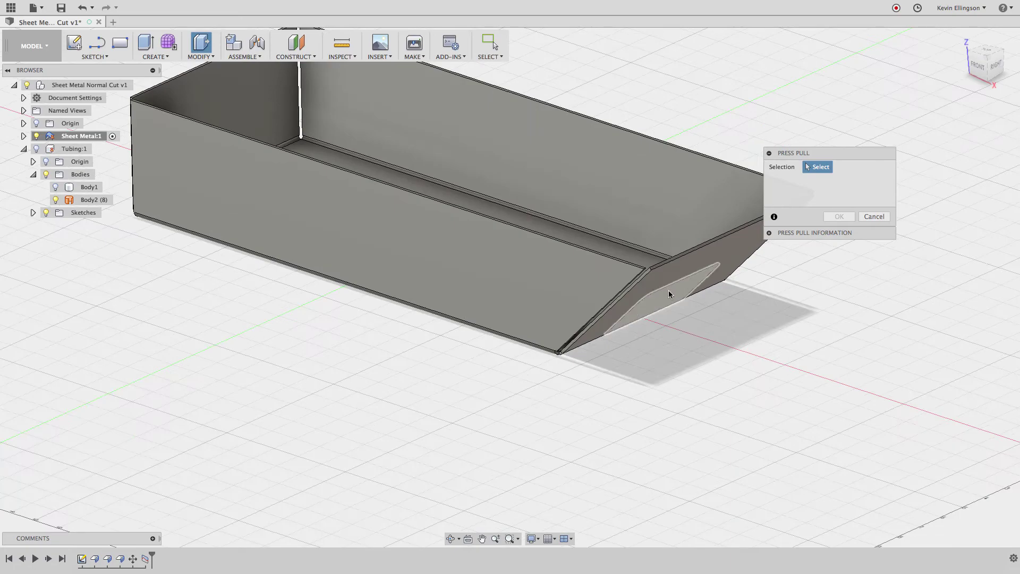
pyautogui.click(668, 290)
pyautogui.keyDown('shift'); pyautogui.moveTo(683, 314); pyautogui.dragTo(668, 265, button='middle'); pyautogui.keyUp('shift')
pyautogui.scroll(3, 602, 213)
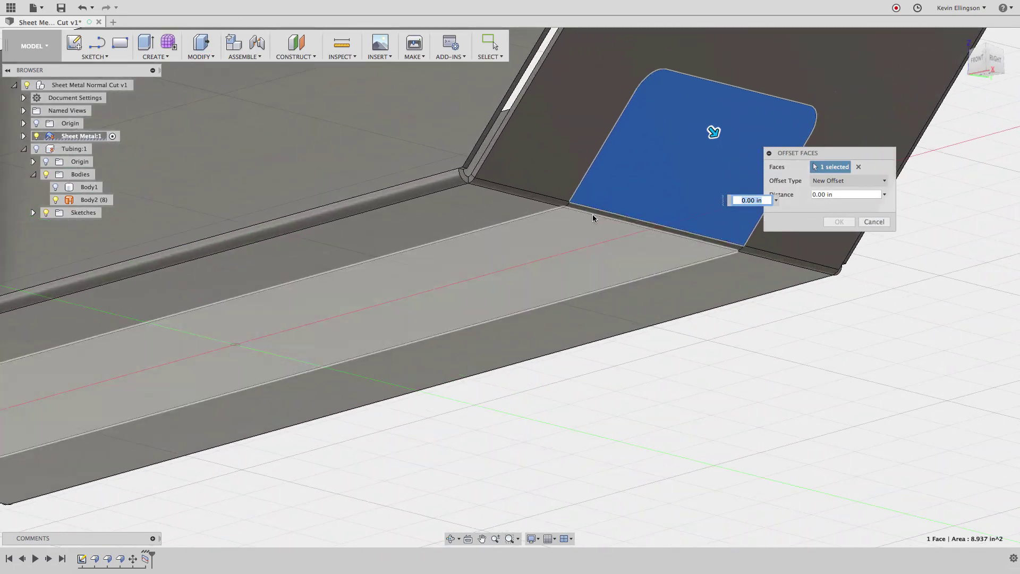
pyautogui.click(592, 216)
pyautogui.scroll(-3, 563, 278)
pyautogui.keyDown('shift'); pyautogui.moveTo(563, 278); pyautogui.dragTo(744, 255, button='middle'); pyautogui.keyUp('shift')
pyautogui.click(445, 199)
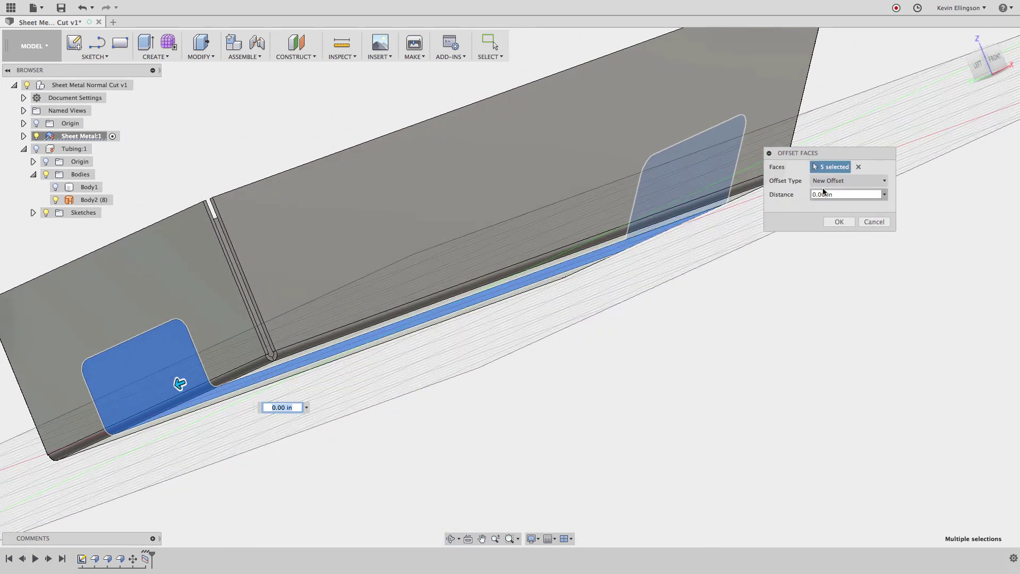
# - Offset the selected faces by -0.1 in and inspect the resulting opening
pyautogui.click(838, 194)
pyautogui.write('-.1')
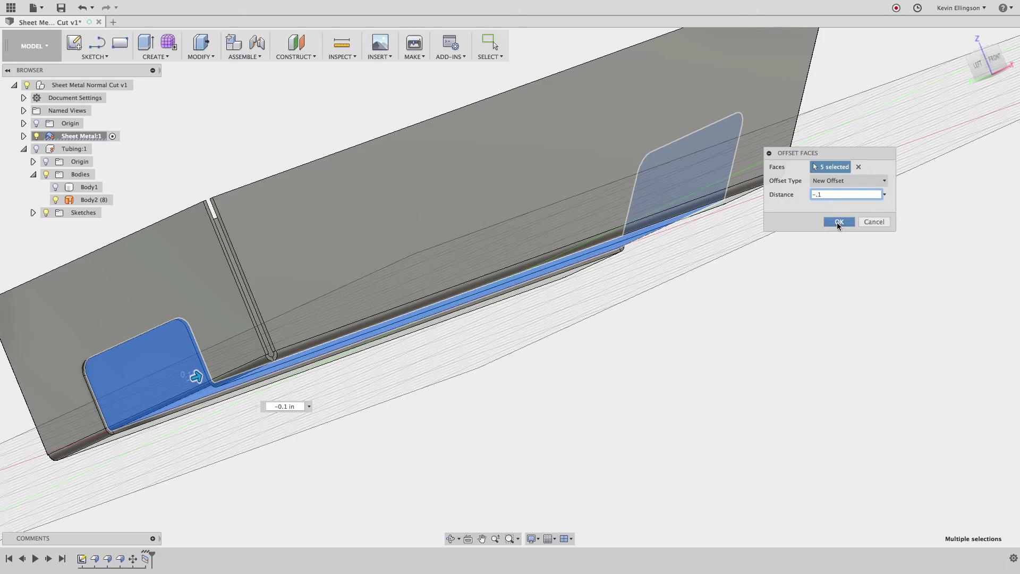
pyautogui.click(838, 225)
pyautogui.keyDown('shift'); pyautogui.moveTo(795, 289); pyautogui.dragTo(638, 240, button='middle'); pyautogui.keyUp('shift')
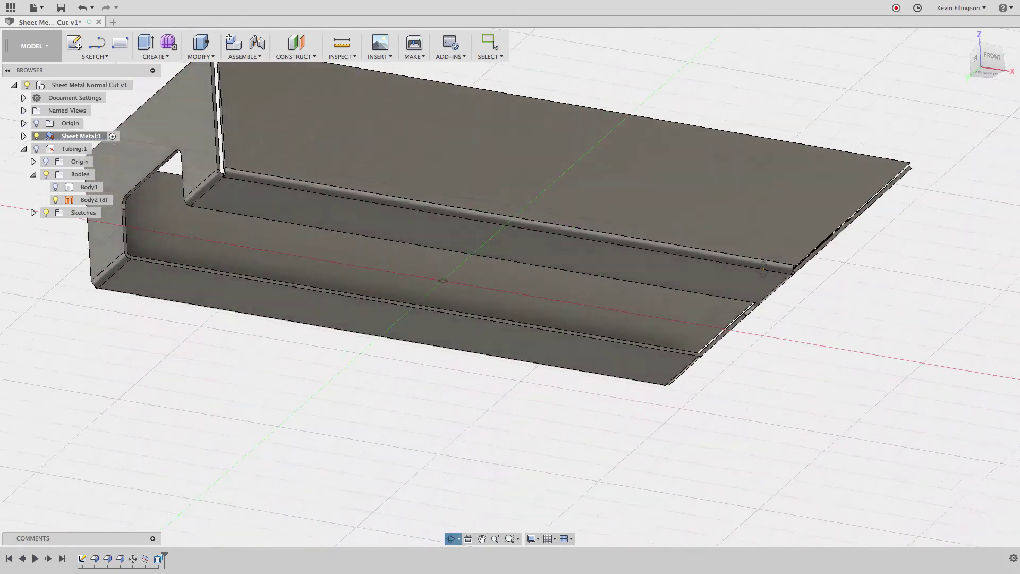
pyautogui.keyDown('shift'); pyautogui.moveTo(763, 269); pyautogui.dragTo(799, 369, button='middle'); pyautogui.keyUp('shift')
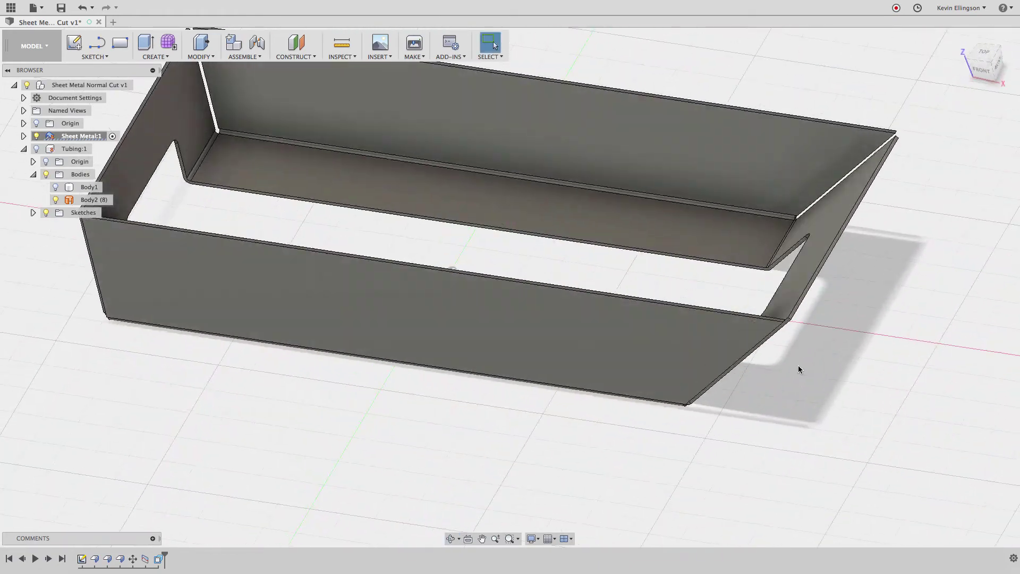
# - In the Sheet Metal workspace, create a flat pattern keeping the inner bottom face stationary
pyautogui.click(994, 66)
pyautogui.click(46, 47)
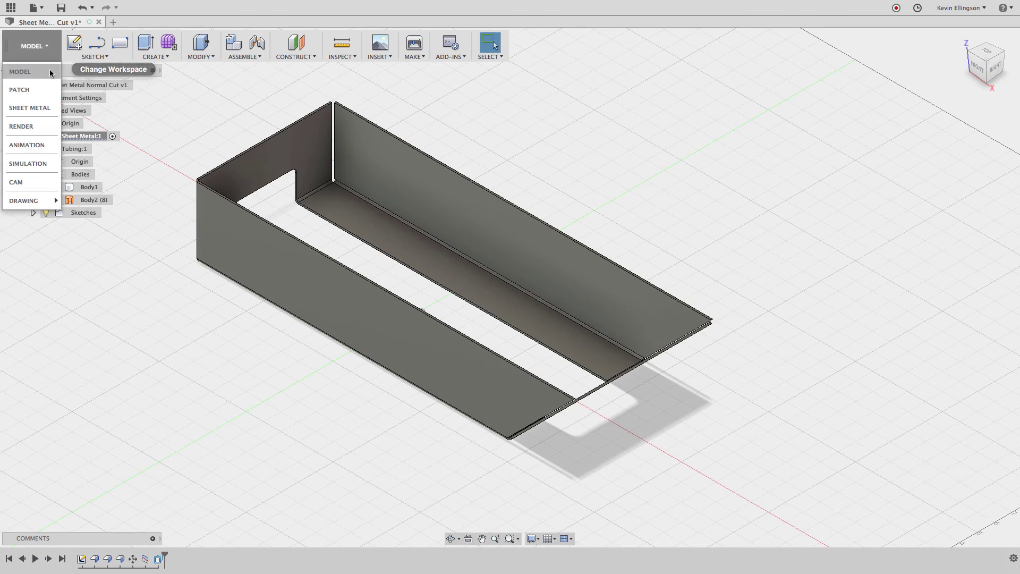
pyautogui.click(36, 108)
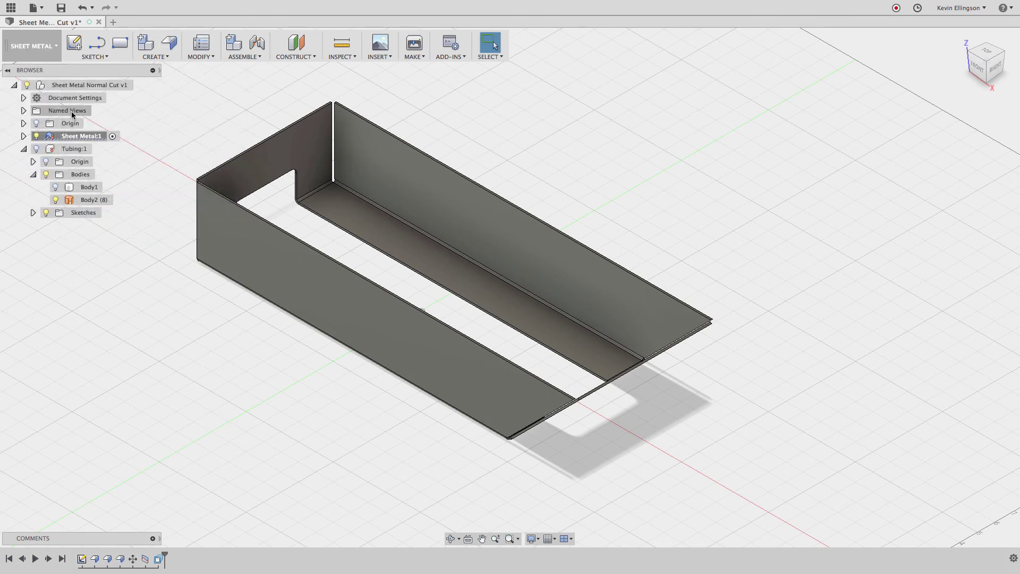
pyautogui.click(200, 56)
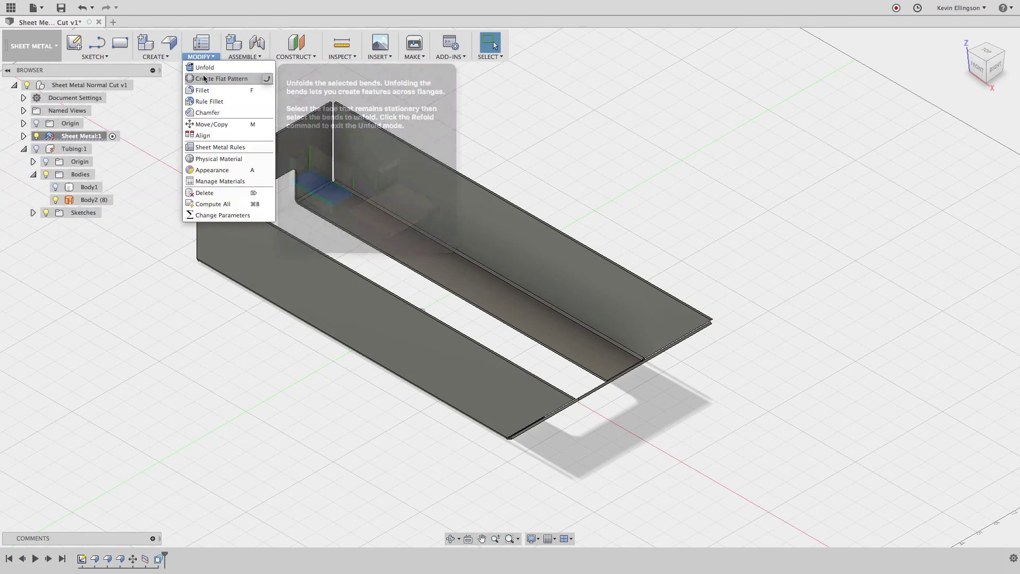
pyautogui.click(205, 79)
pyautogui.click(429, 236)
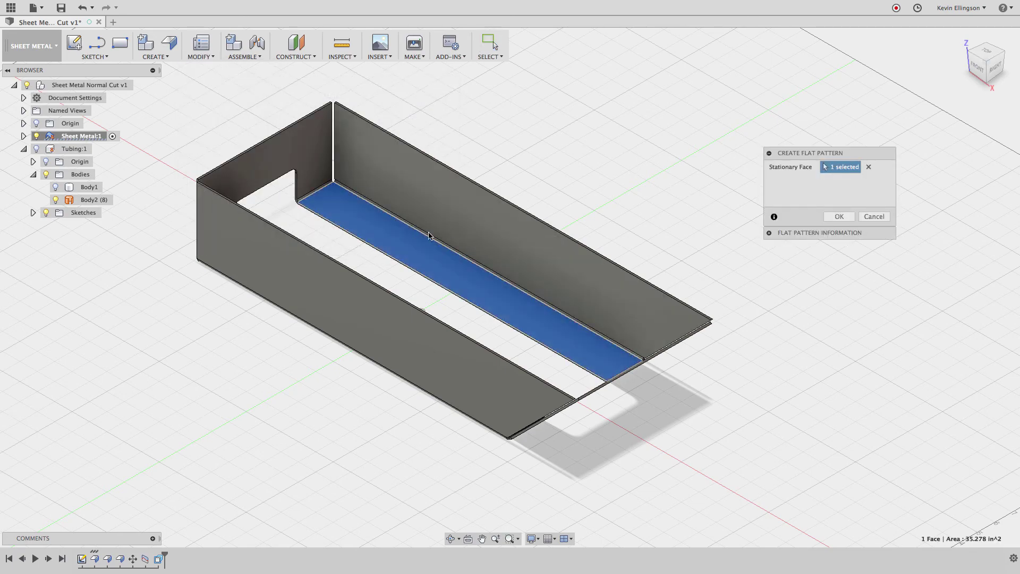
pyautogui.click(841, 217)
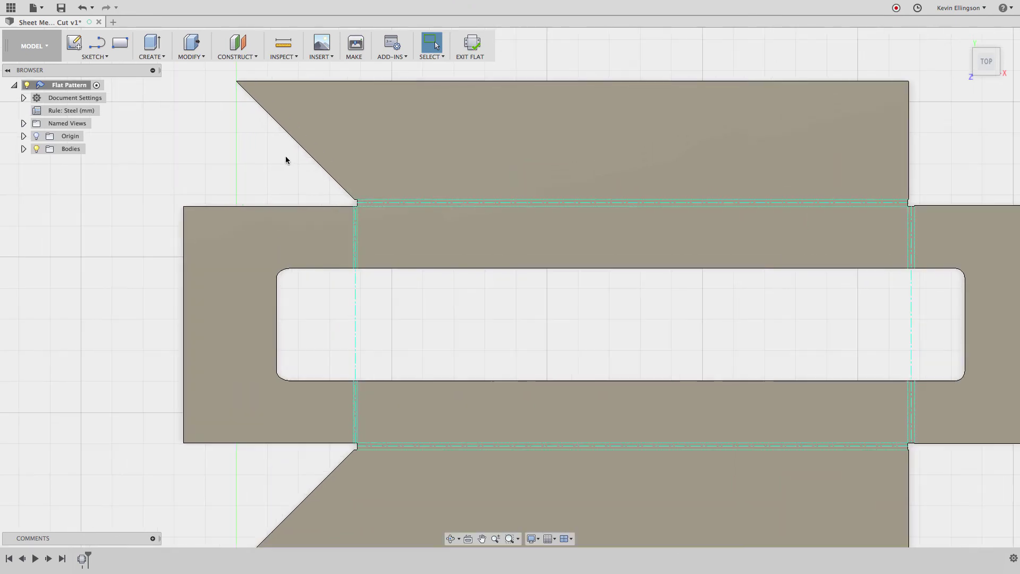
# - Inspect the flat pattern's rounded slot cutout, then exit back to the folded tray
pyautogui.scroll(5, 358, 199)
pyautogui.scroll(-5, 248, 115)
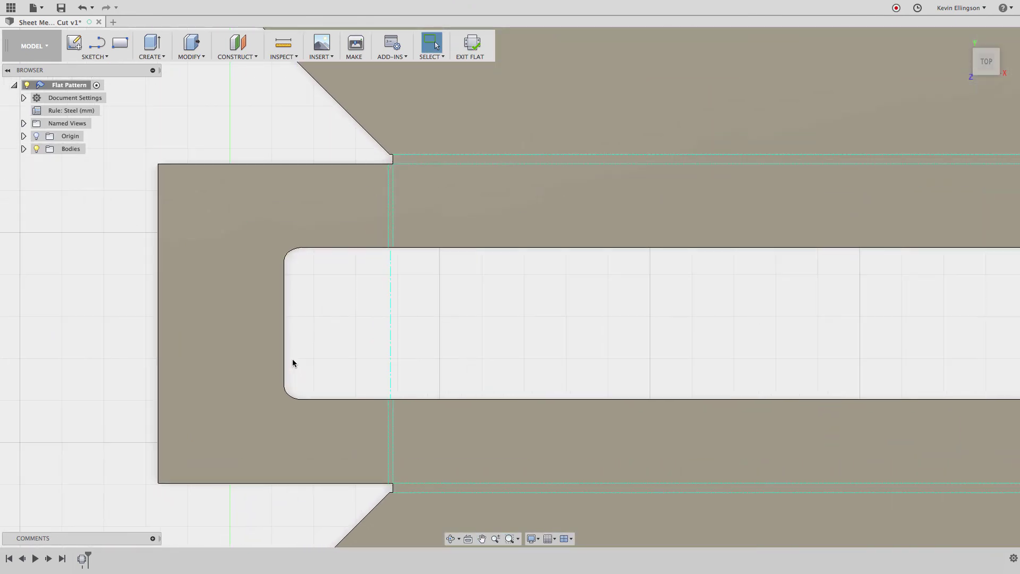
pyautogui.scroll(4, 291, 362)
pyautogui.scroll(-5, 321, 244)
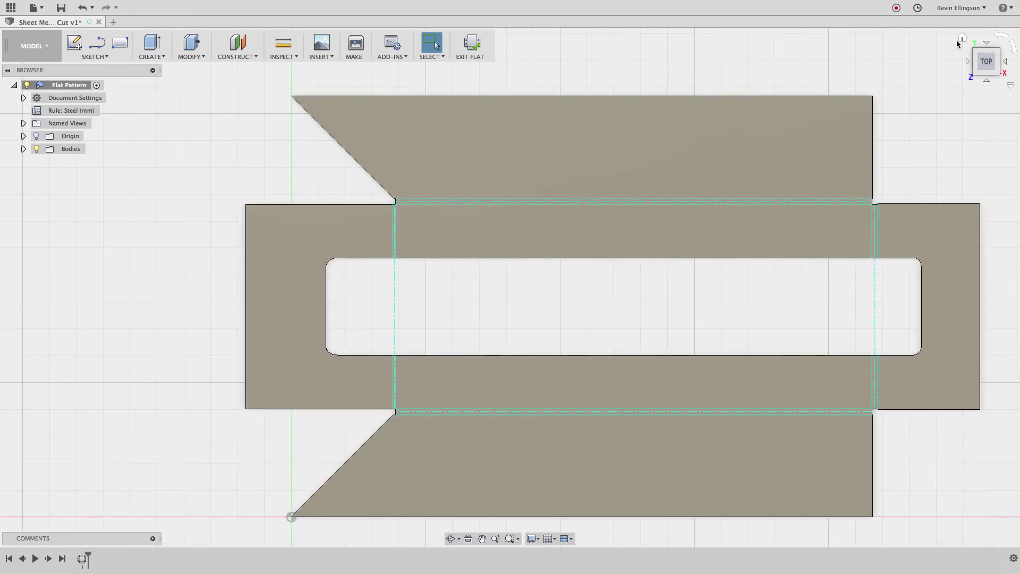
pyautogui.click(471, 45)
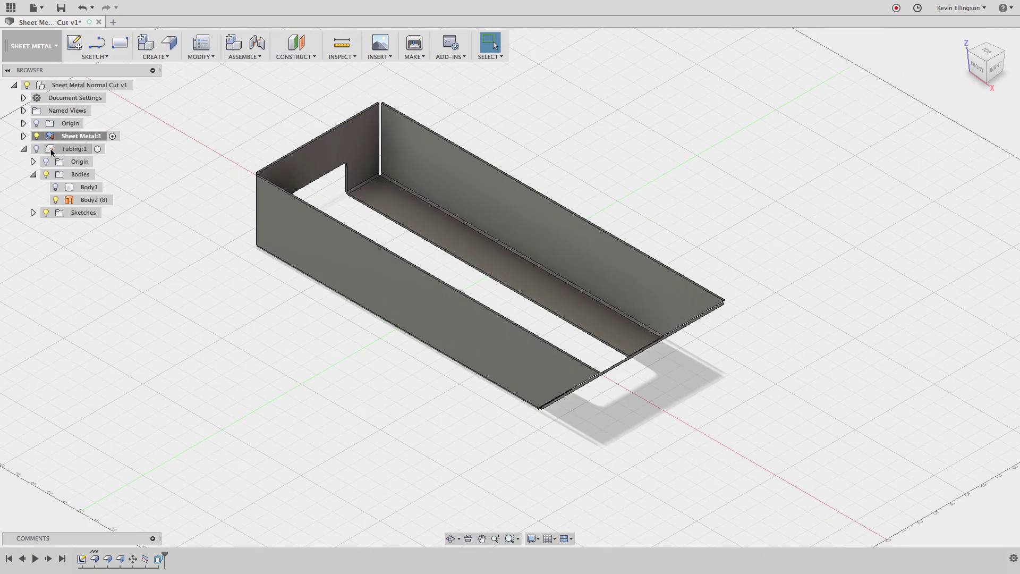
# - Show Tubing:1 and Body1, hide Body2, and activate the root component
pyautogui.click(36, 149)
pyautogui.click(56, 200)
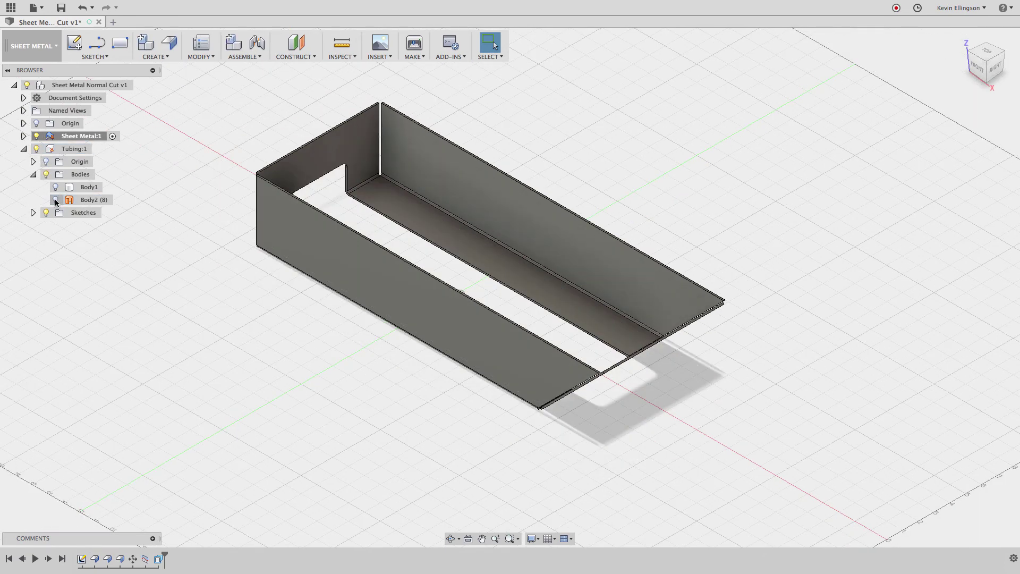
pyautogui.click(55, 187)
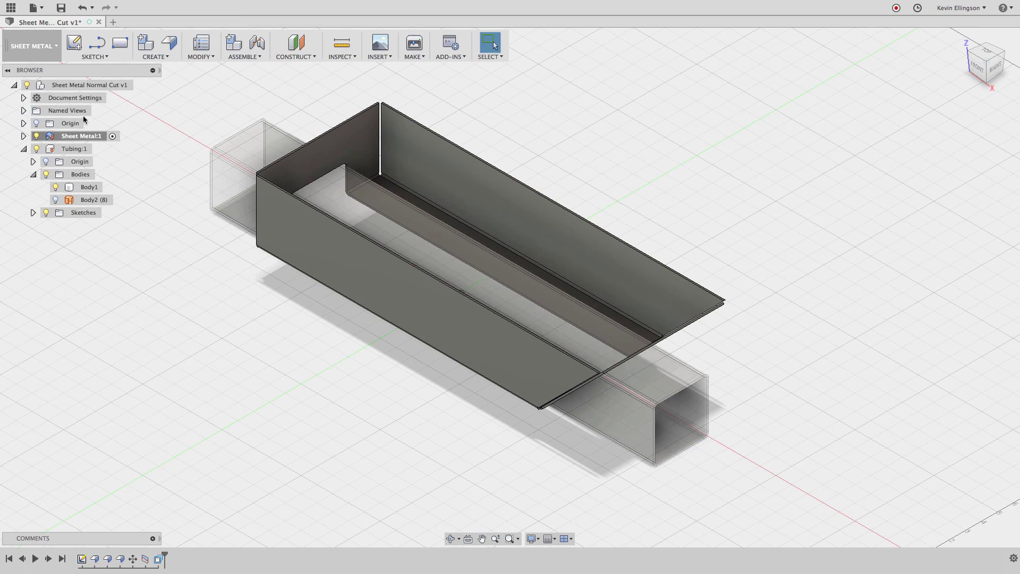
pyautogui.click(138, 85)
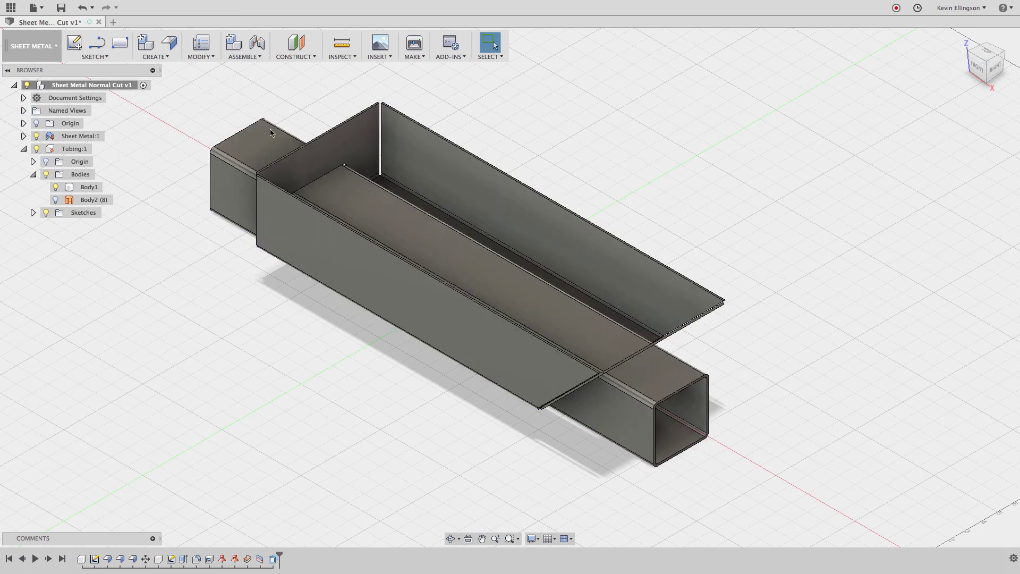
# - Zoom and orbit around the tube corner and open end to check the clearance
pyautogui.click(994, 68)
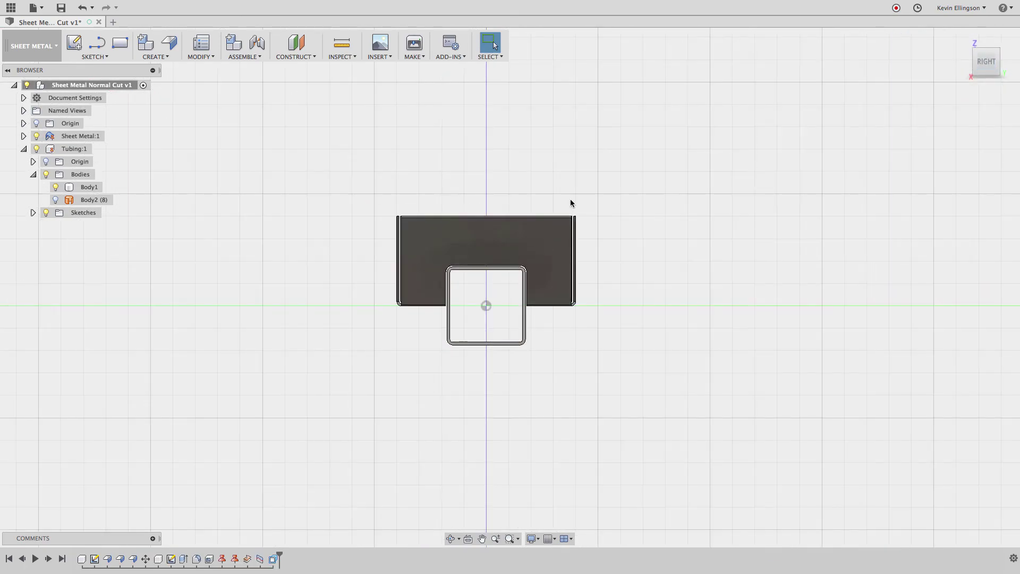
pyautogui.scroll(10, 467, 274)
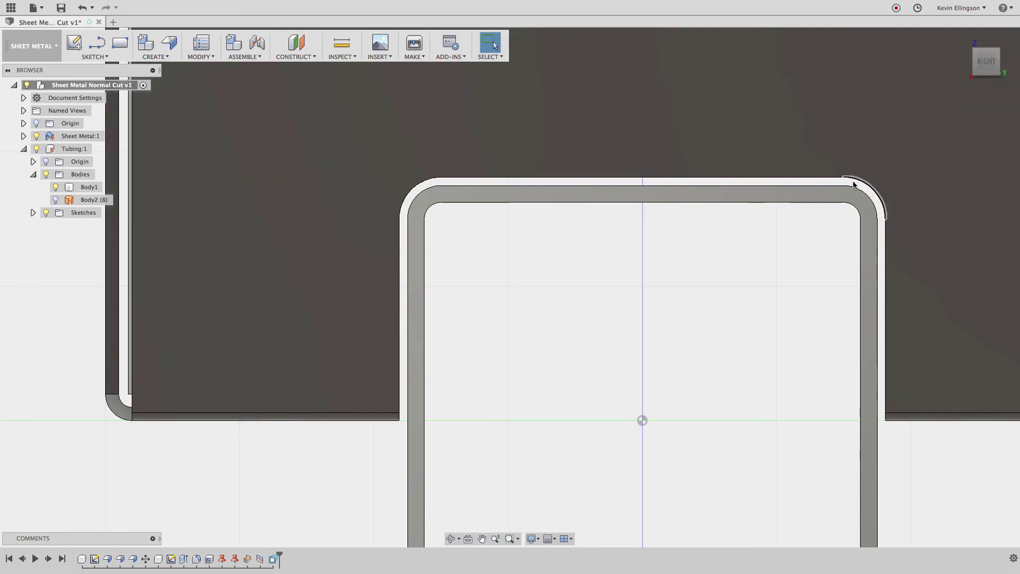
pyautogui.scroll(-5, 693, 352)
pyautogui.moveTo(649, 342)
pyautogui.keyDown('shift'); pyautogui.mouseDown(button='middle')
pyautogui.moveTo(694, 342)
pyautogui.moveTo(684, 364)
pyautogui.mouseUp(button='middle'); pyautogui.keyUp('shift')
pyautogui.scroll(-3, 683, 360)
pyautogui.keyDown('shift'); pyautogui.moveTo(651, 304); pyautogui.dragTo(696, 248, button='middle'); pyautogui.keyUp('shift')
pyautogui.press('Escape')
pyautogui.scroll(5, 693, 254)
pyautogui.scroll(5, 694, 186)
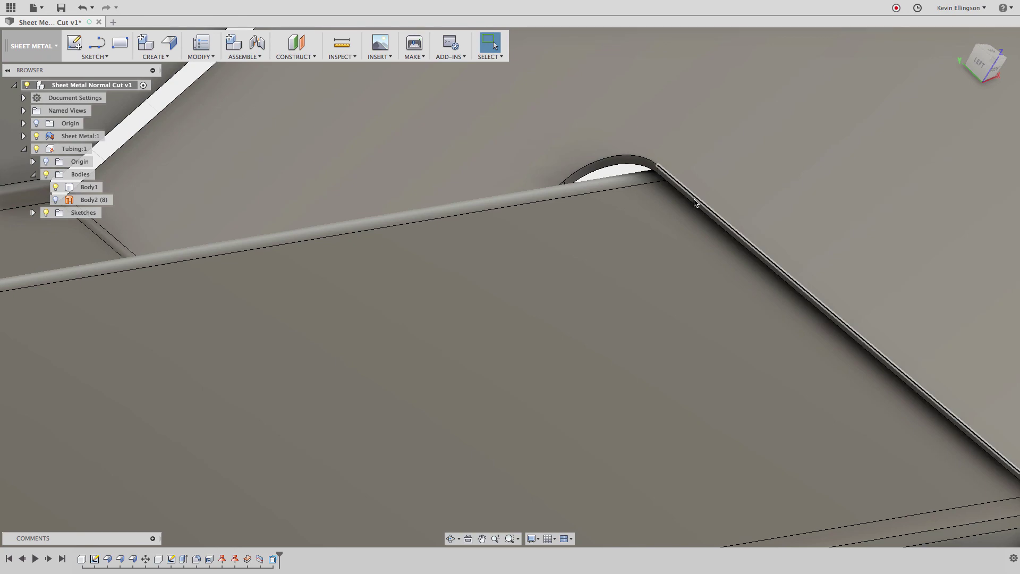
# - View the tube along its length through the tray, then return to the home view
pyautogui.click(682, 213)
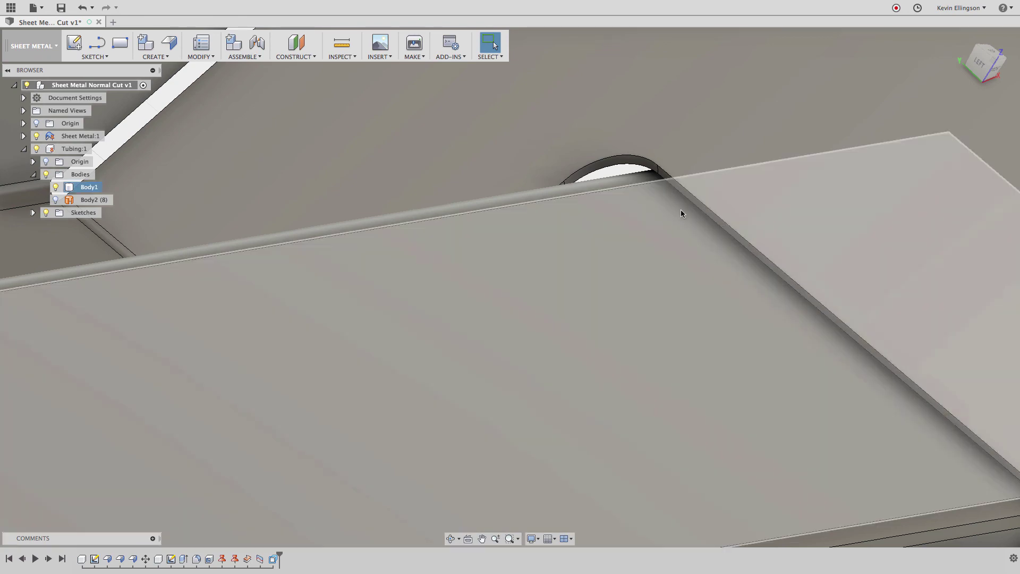
pyautogui.keyDown('shift'); pyautogui.moveTo(682, 213); pyautogui.dragTo(951, 149, button='middle'); pyautogui.keyUp('shift')
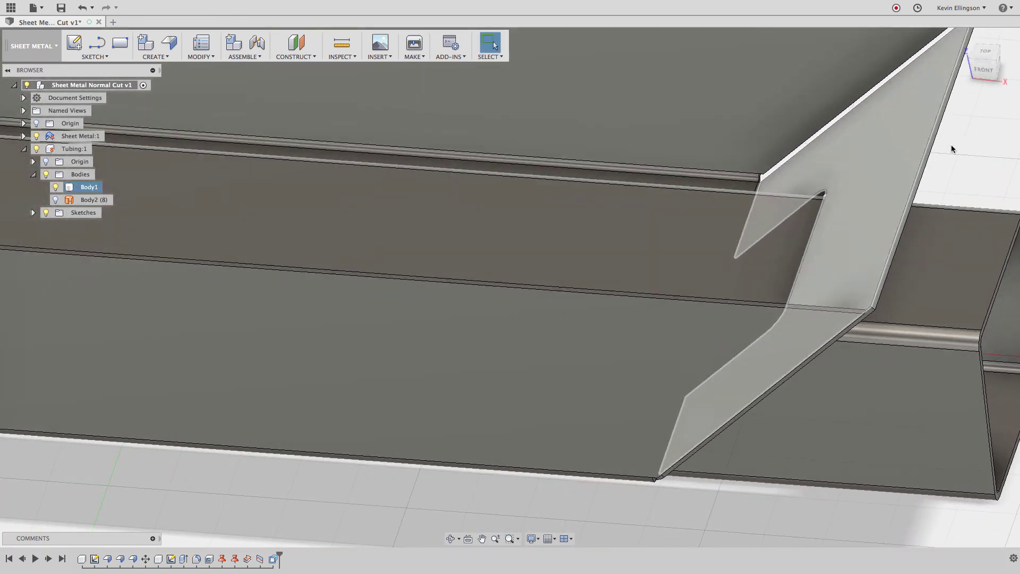
pyautogui.click(995, 68)
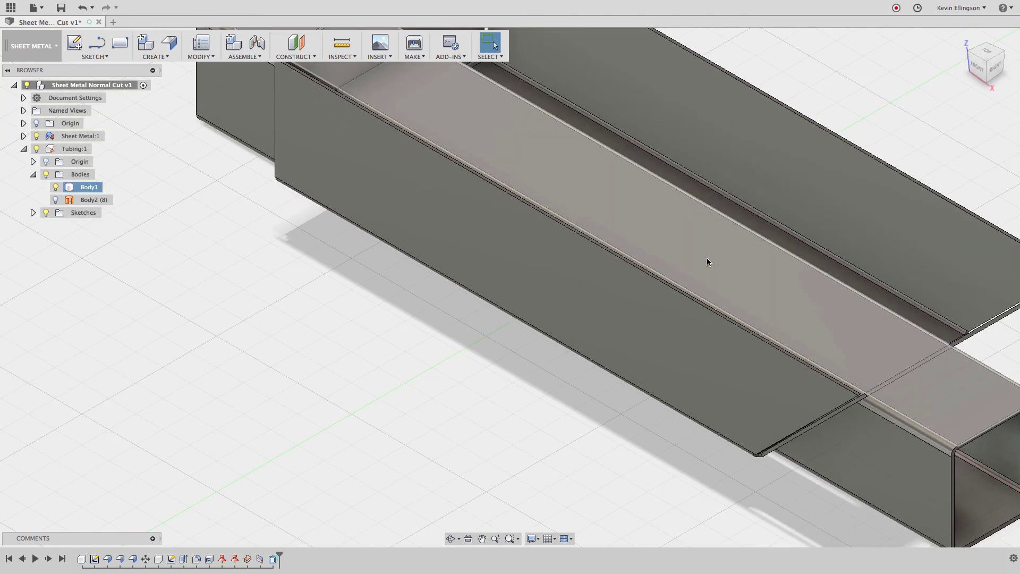
pyautogui.scroll(-5, 706, 258)
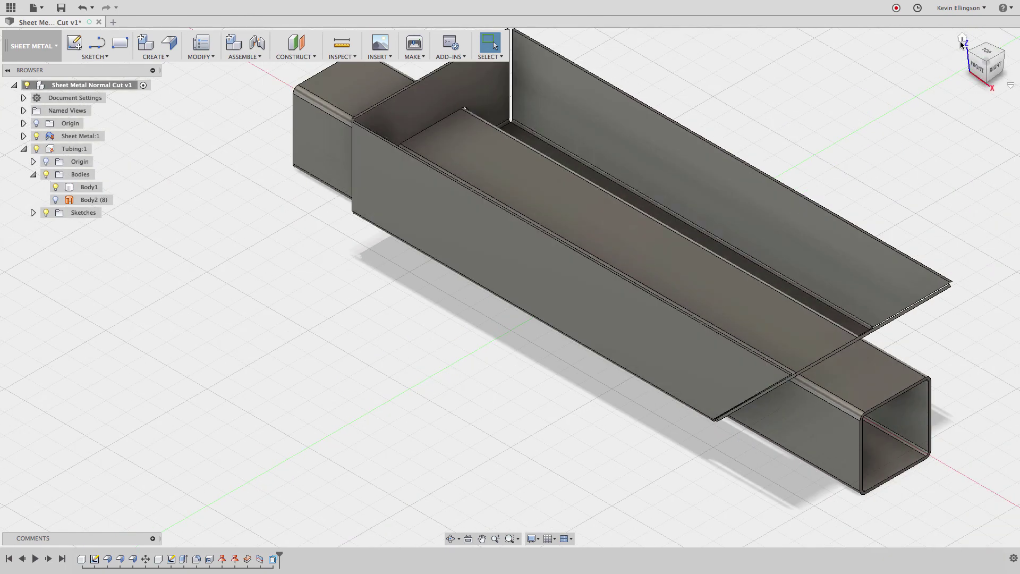
pyautogui.click(962, 39)
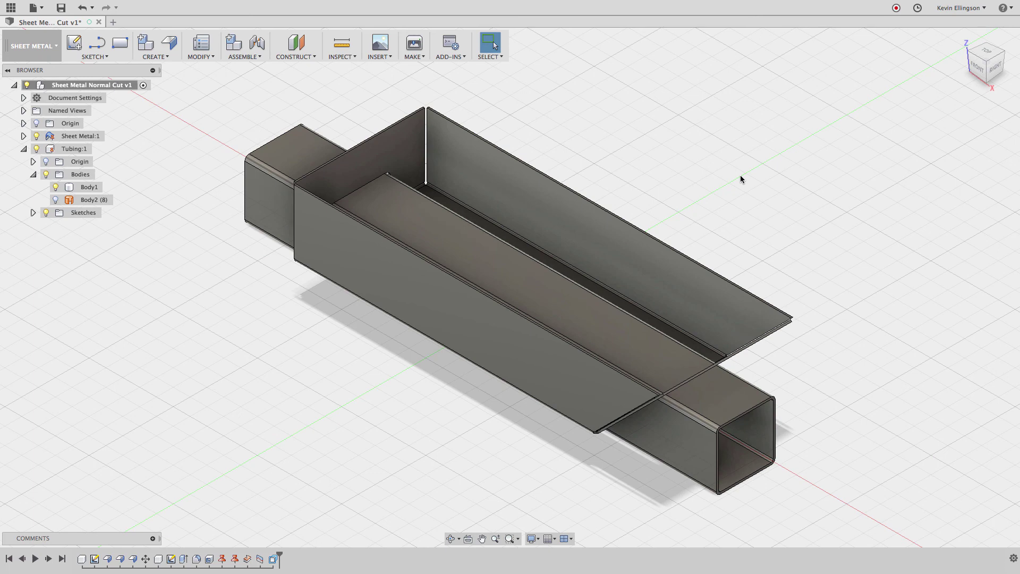